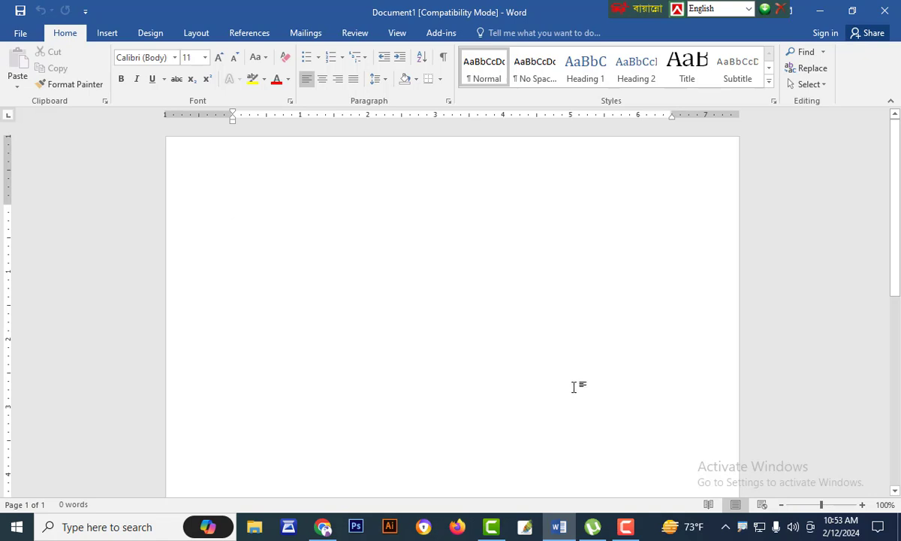
Insert a table with five columns and five rows, and stretch it to about 2.4 inches tall
{"action": "left_click", "coordinate": [102, 33]}
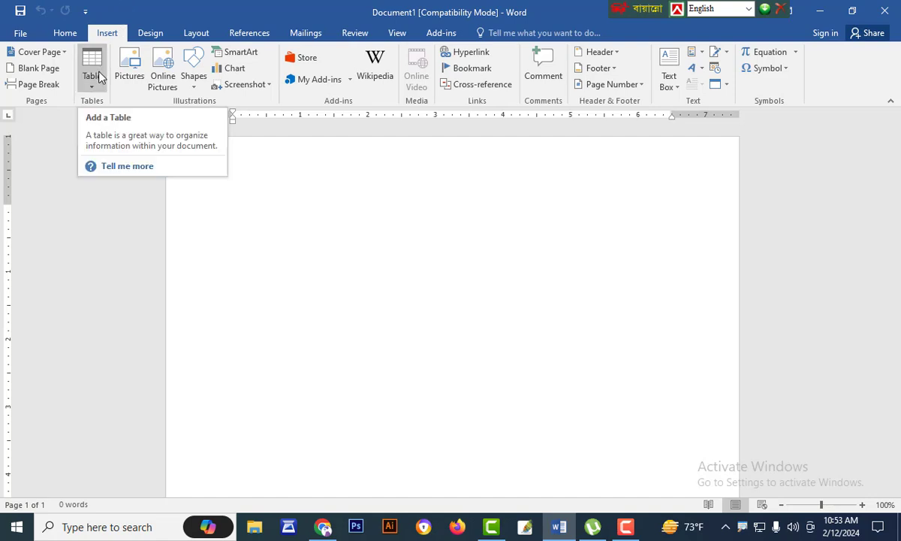
{"action": "left_click", "coordinate": [64, 33]}
{"action": "left_click", "coordinate": [101, 33]}
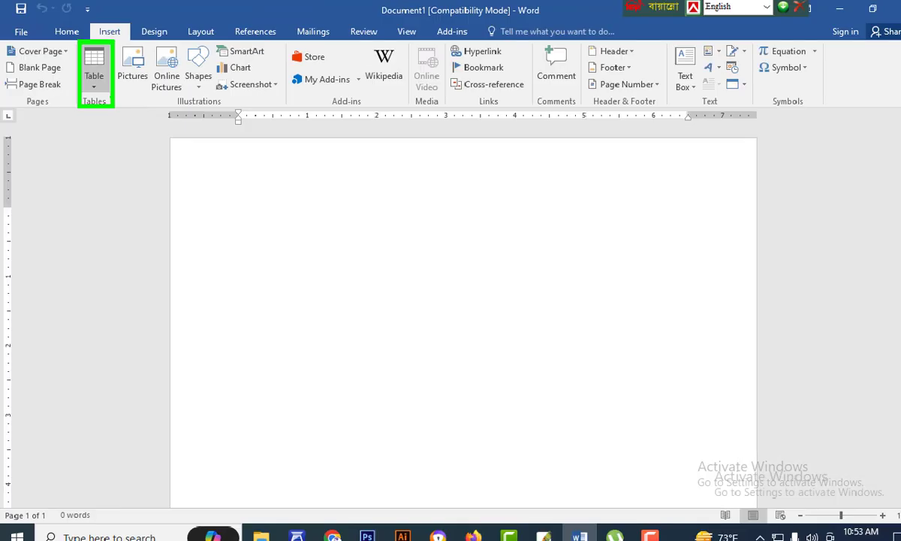
{"action": "left_click", "coordinate": [125, 71]}
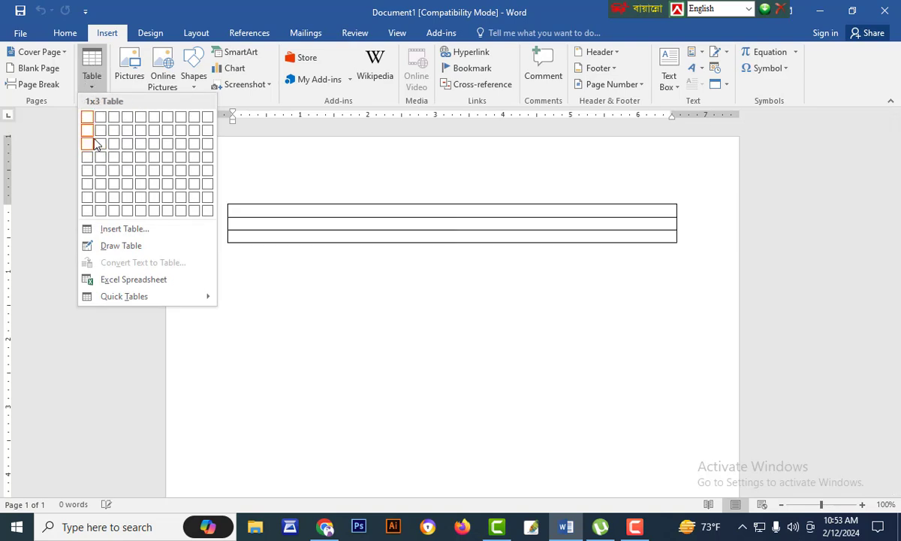
{"action": "left_click", "coordinate": [138, 172]}
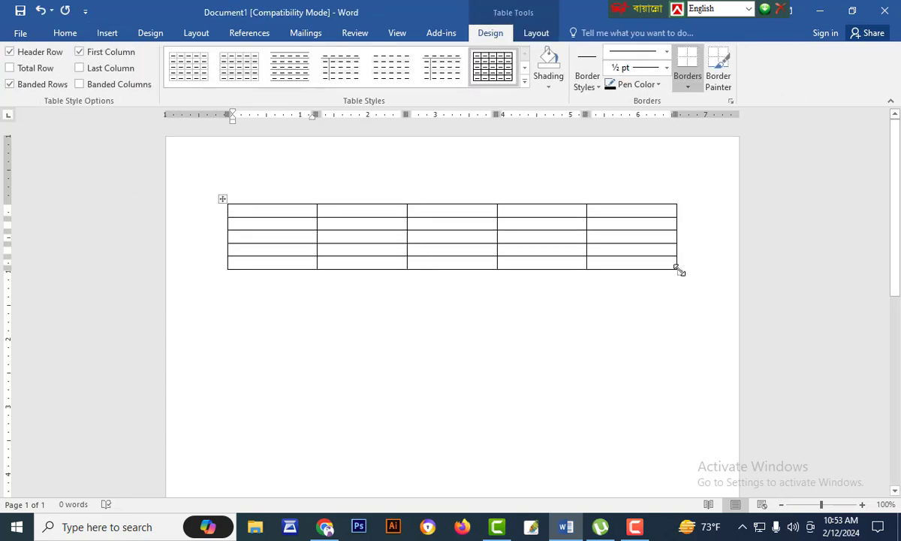
{"action": "left_click_drag", "start_coordinate": [681, 275], "coordinate": [681, 370]}
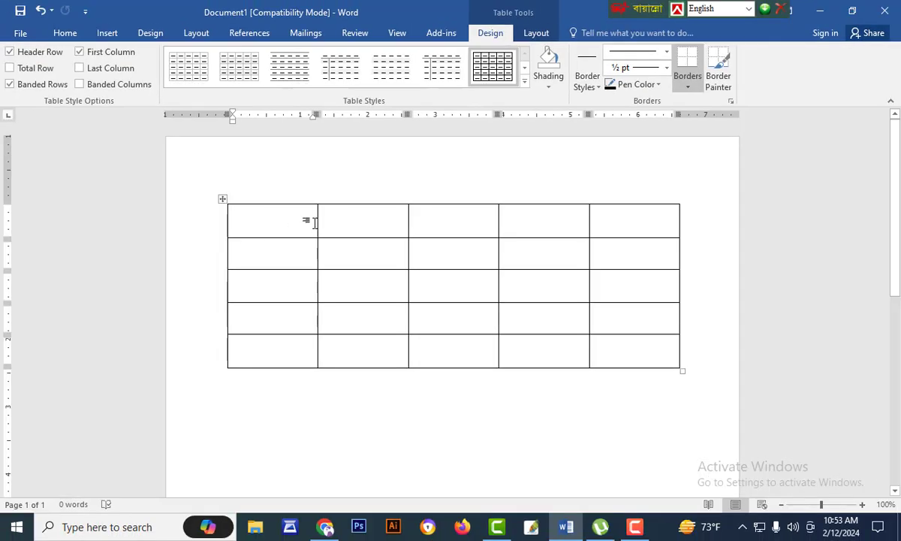
{"action": "key", "text": "ctrl+1"}
{"action": "left_click", "coordinate": [315, 223]}
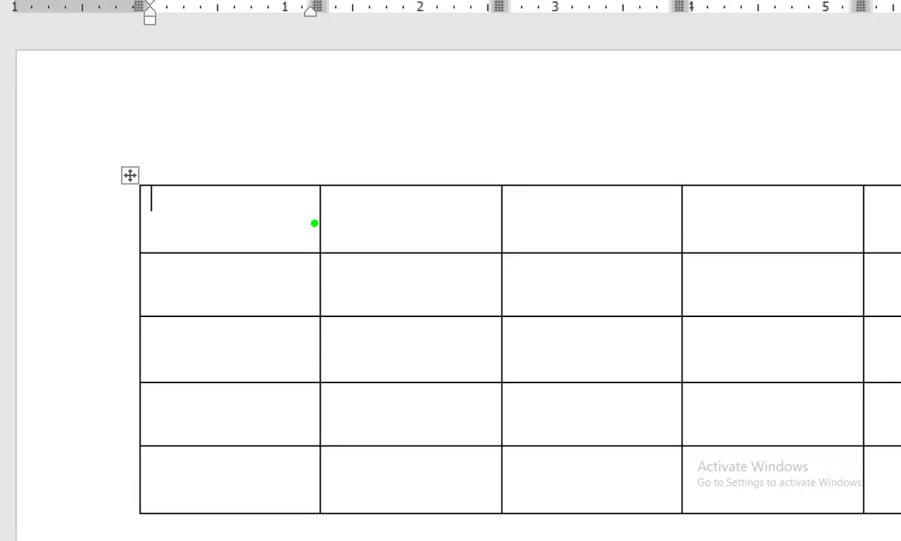
{"action": "key", "text": "Escape"}
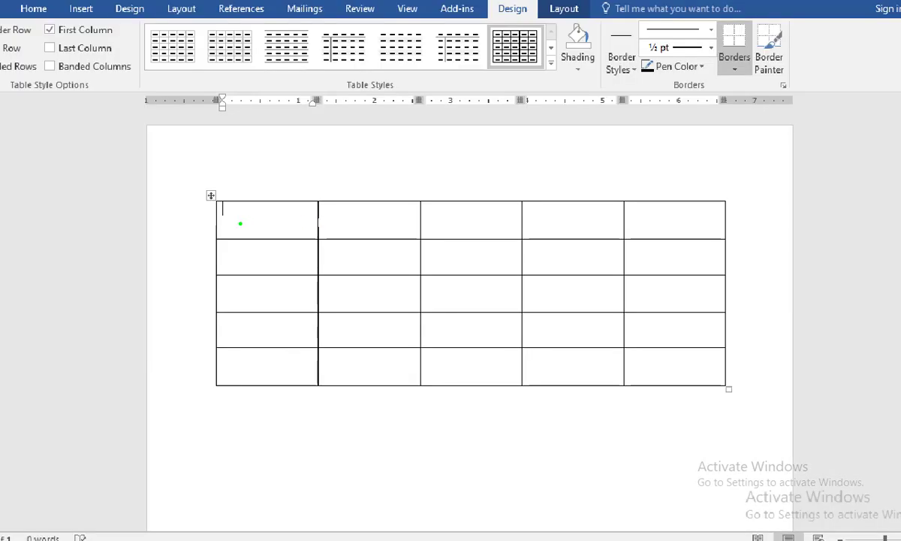
{"action": "left_click_drag", "start_coordinate": [262, 223], "coordinate": [774, 225]}
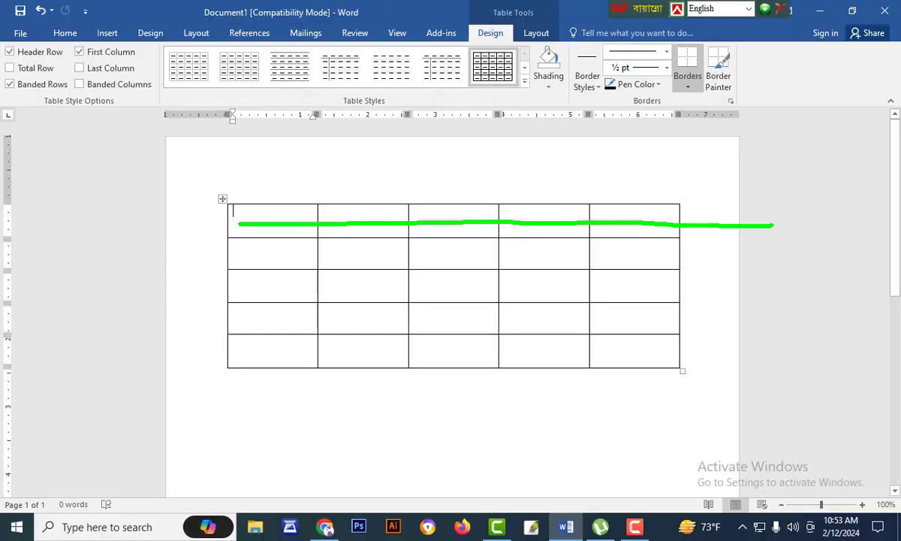
{"action": "left_click_drag", "start_coordinate": [294, 177], "coordinate": [308, 422]}
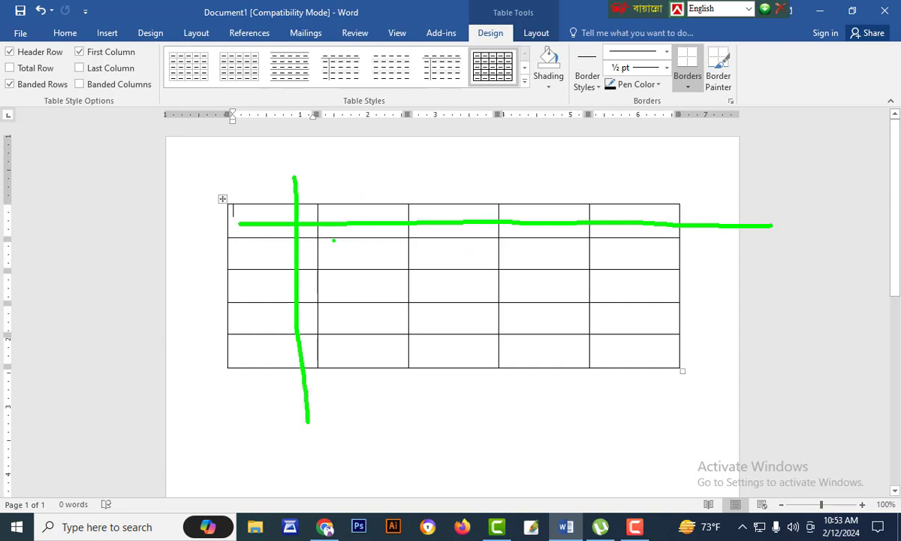
{"action": "mouse_move", "coordinate": [332, 276]}
{"action": "left_mouse_down"}
{"action": "mouse_move", "coordinate": [379, 278]}
{"action": "mouse_move", "coordinate": [432, 257]}
{"action": "mouse_move", "coordinate": [373, 226]}
{"action": "left_mouse_up"}
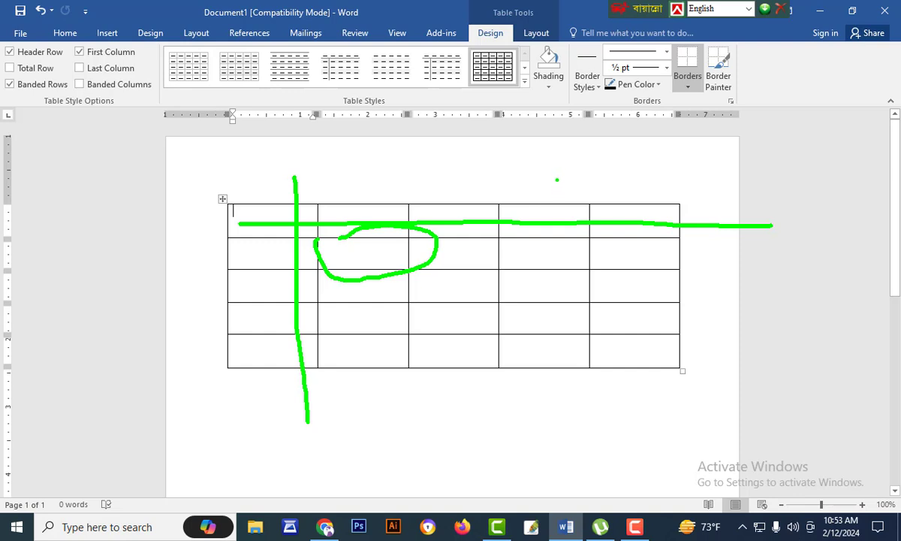
{"action": "key", "text": "Escape"}
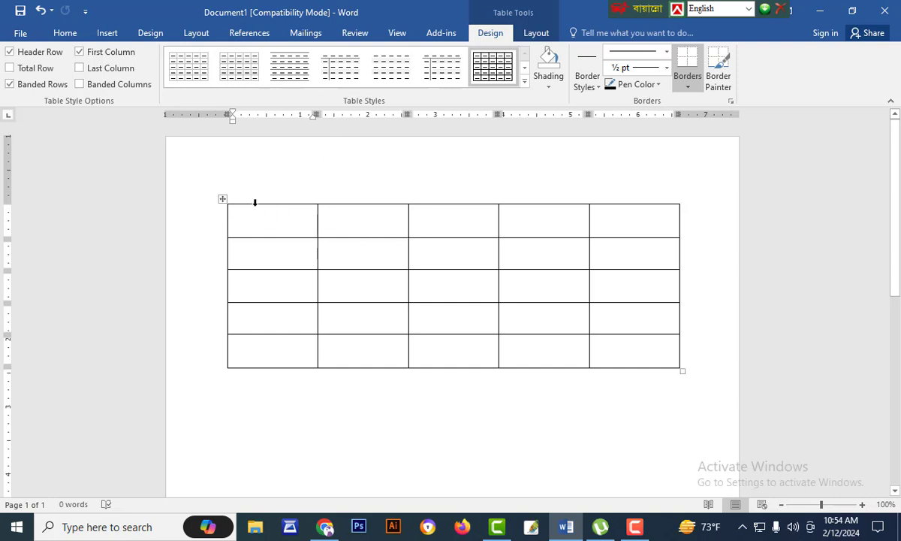
Shade the cell in the table's second row and second column yellow
{"action": "left_click", "coordinate": [356, 260]}
{"action": "left_click", "coordinate": [542, 87]}
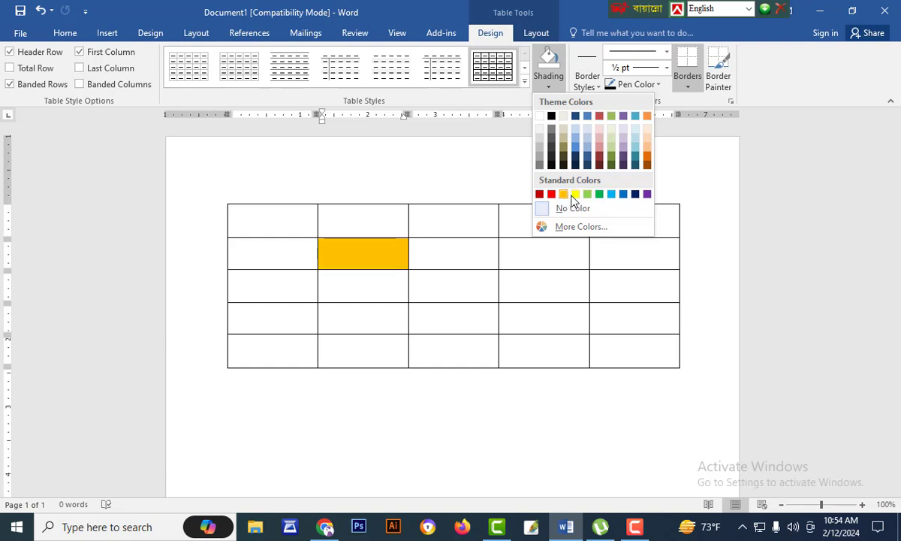
{"action": "left_click", "coordinate": [576, 194]}
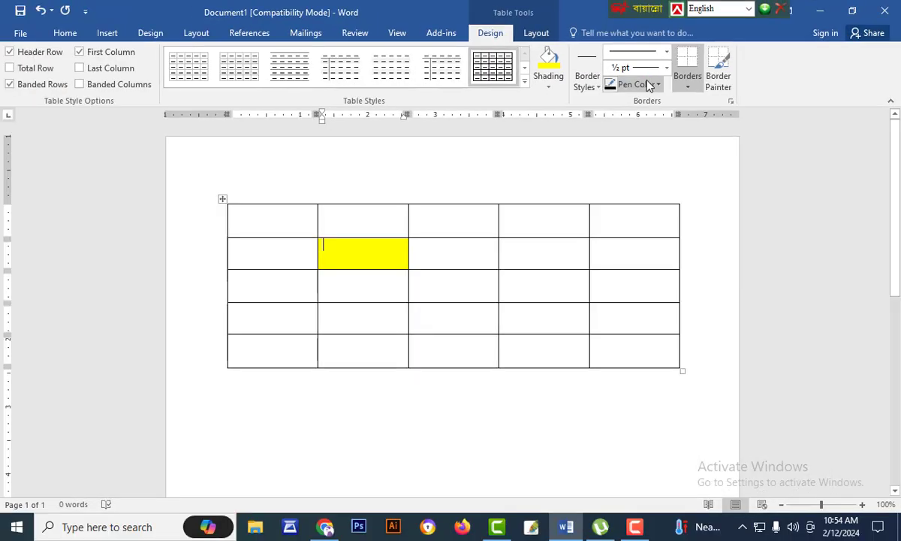
Apply a red triple-line ½ pt border to the yellow cell's top edge and then to all its sides
{"action": "left_click", "coordinate": [648, 88]}
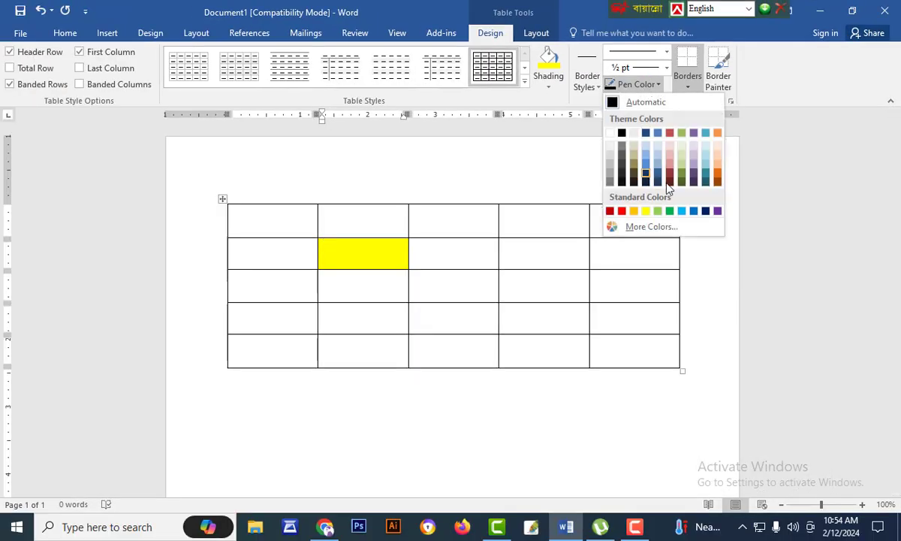
{"action": "left_click", "coordinate": [622, 211]}
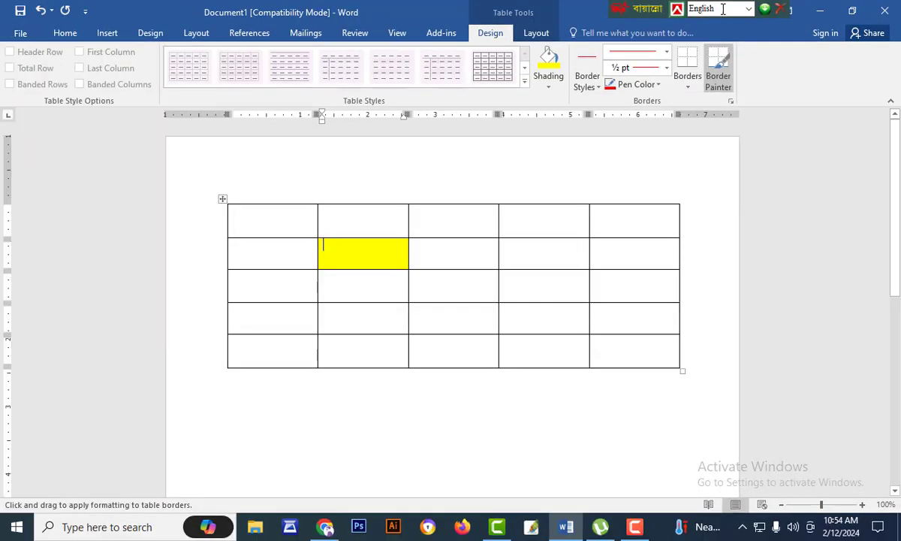
{"action": "left_click", "coordinate": [663, 75]}
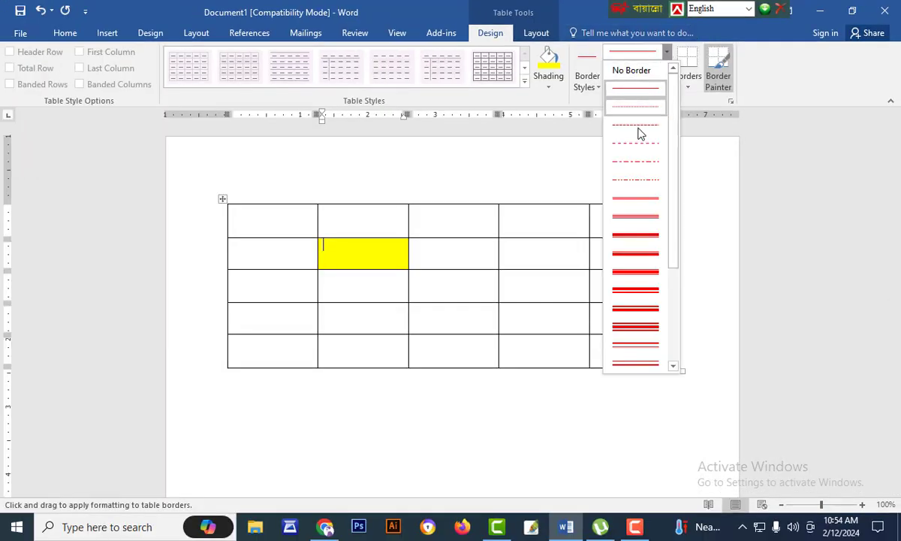
{"action": "left_click", "coordinate": [635, 217]}
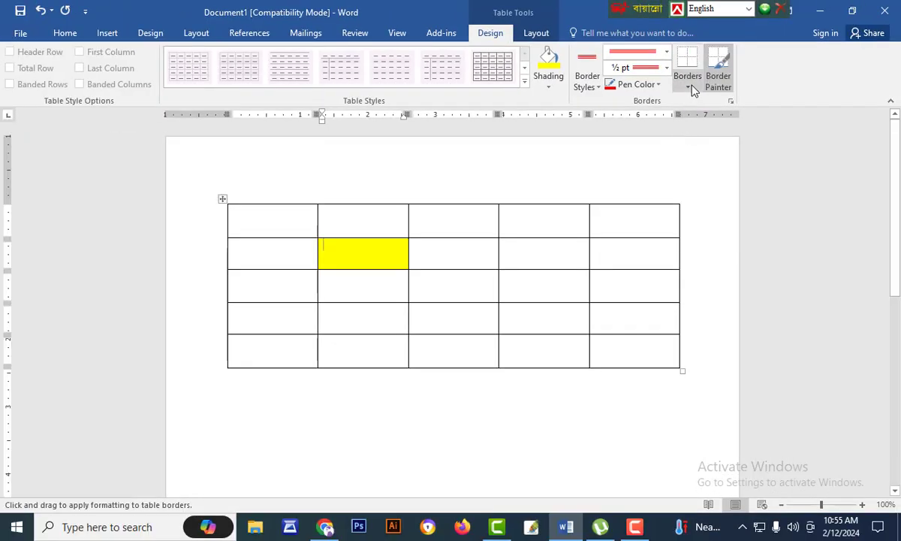
{"action": "left_click", "coordinate": [701, 94]}
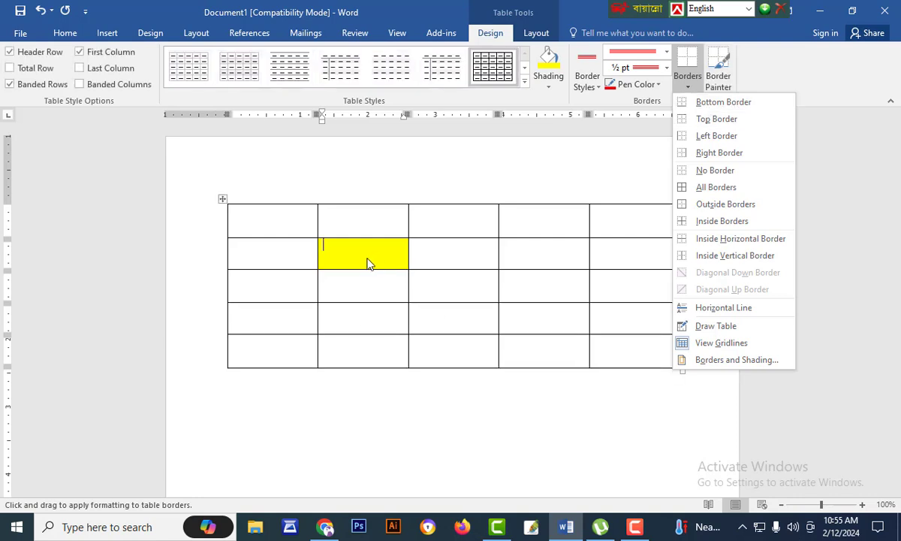
{"action": "left_click", "coordinate": [696, 119]}
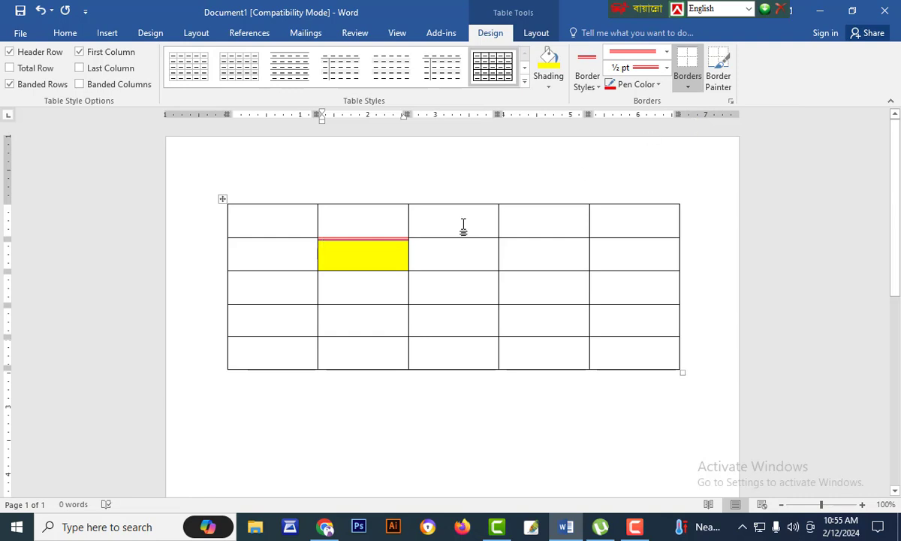
{"action": "left_click", "coordinate": [688, 69]}
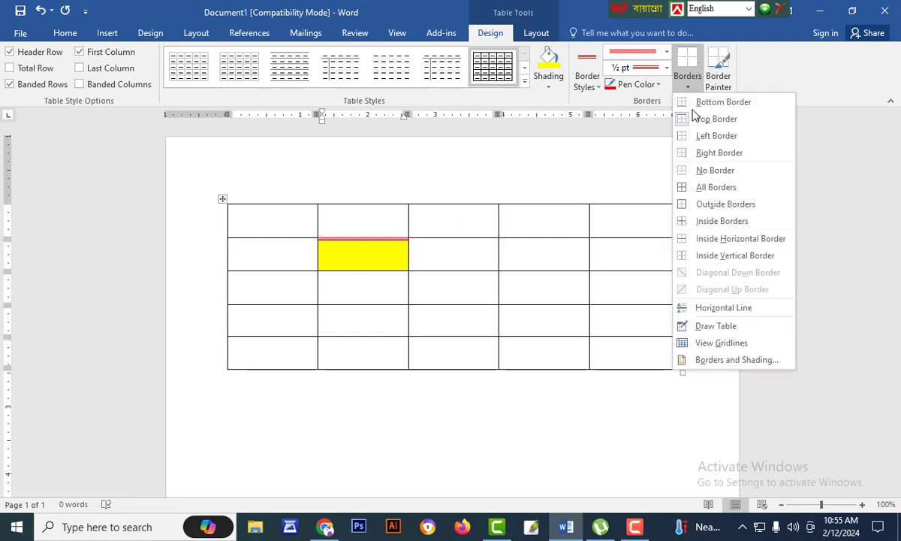
{"action": "left_click", "coordinate": [699, 187]}
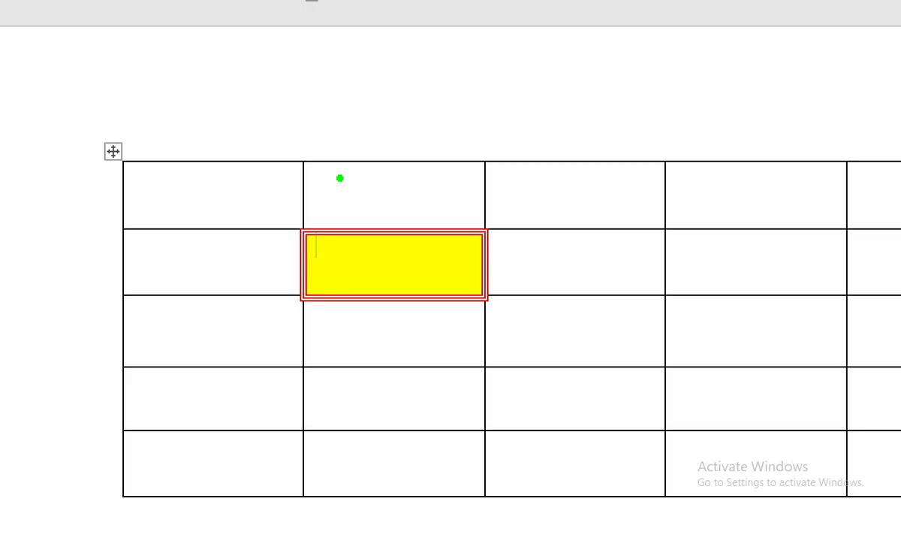
Set the border pen to a black single solid ½ pt line
{"action": "mouse_move", "coordinate": [283, 171]}
{"action": "left_mouse_down"}
{"action": "mouse_move", "coordinate": [344, 213]}
{"action": "mouse_move", "coordinate": [578, 238]}
{"action": "mouse_move", "coordinate": [577, 250]}
{"action": "left_mouse_up"}
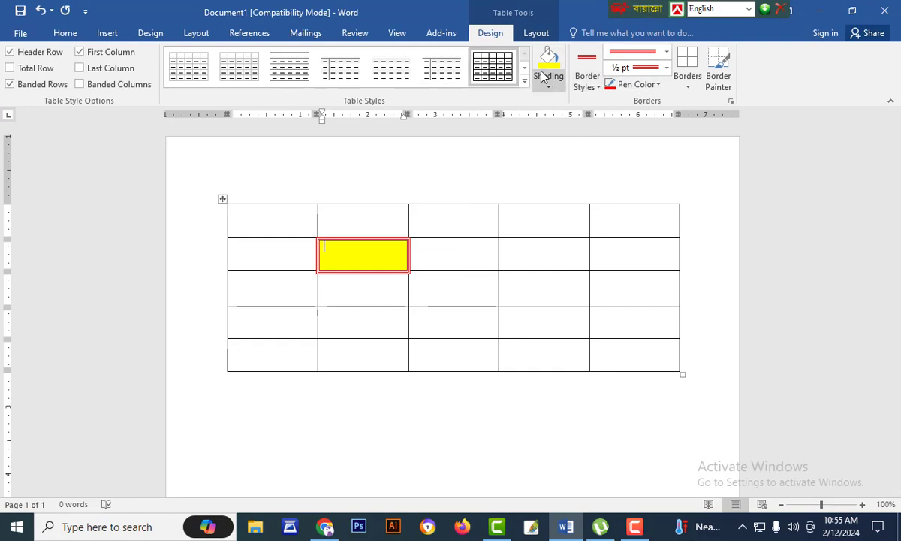
{"action": "left_click", "coordinate": [589, 83]}
{"action": "left_click", "coordinate": [519, 122]}
{"action": "left_click", "coordinate": [650, 87]}
{"action": "left_click", "coordinate": [840, 119]}
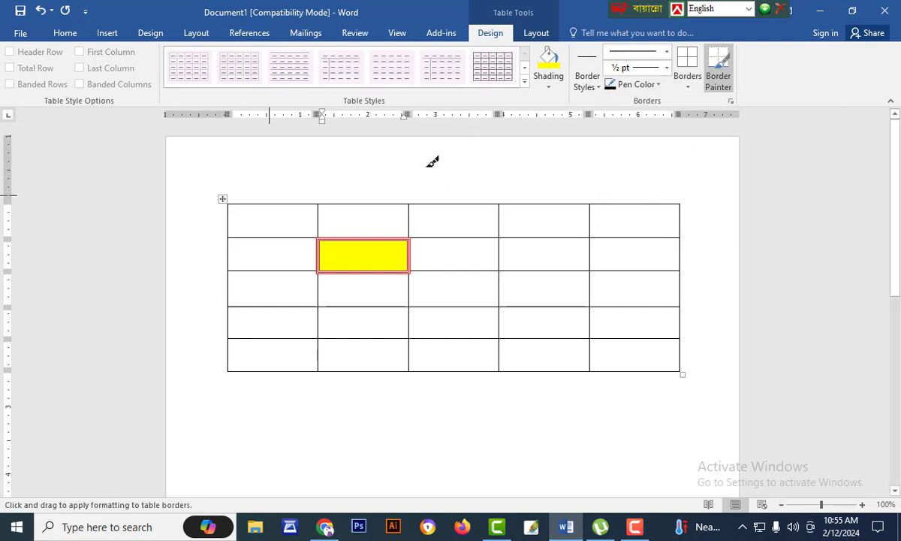
Delete the whole table containing the yellow cell
{"action": "right_click", "coordinate": [221, 196]}
{"action": "left_click", "coordinate": [404, 171]}
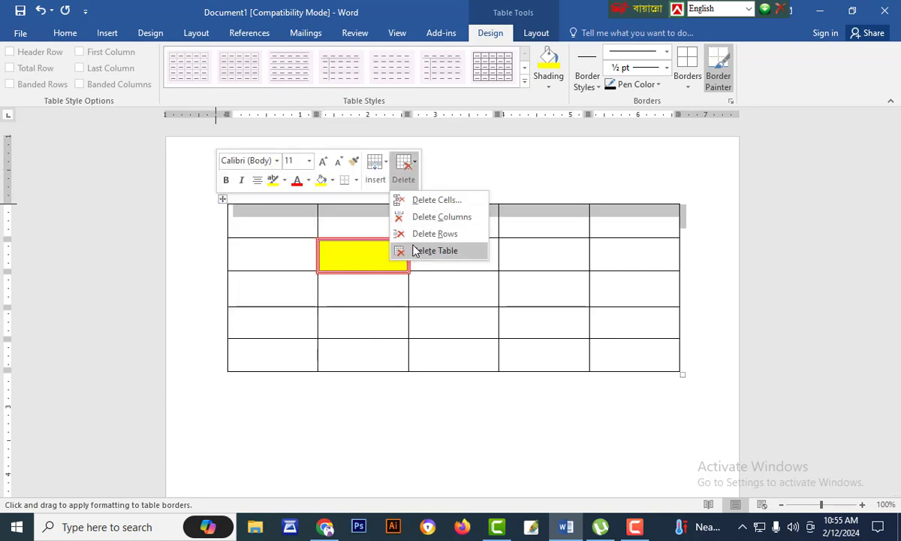
{"action": "left_click", "coordinate": [425, 249]}
Insert a table with 20 columns and 10 rows, keeping the fixed column width on Auto
{"action": "left_click", "coordinate": [106, 34]}
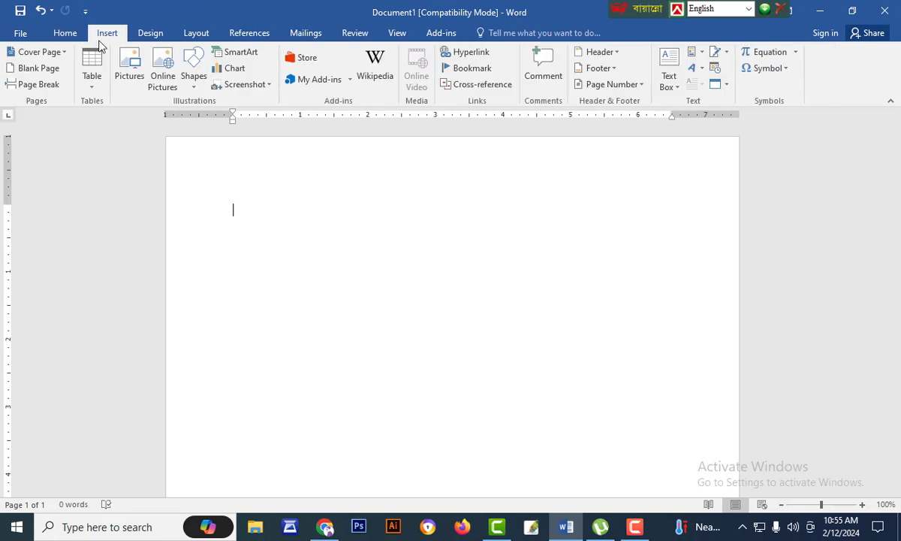
{"action": "left_click", "coordinate": [89, 81]}
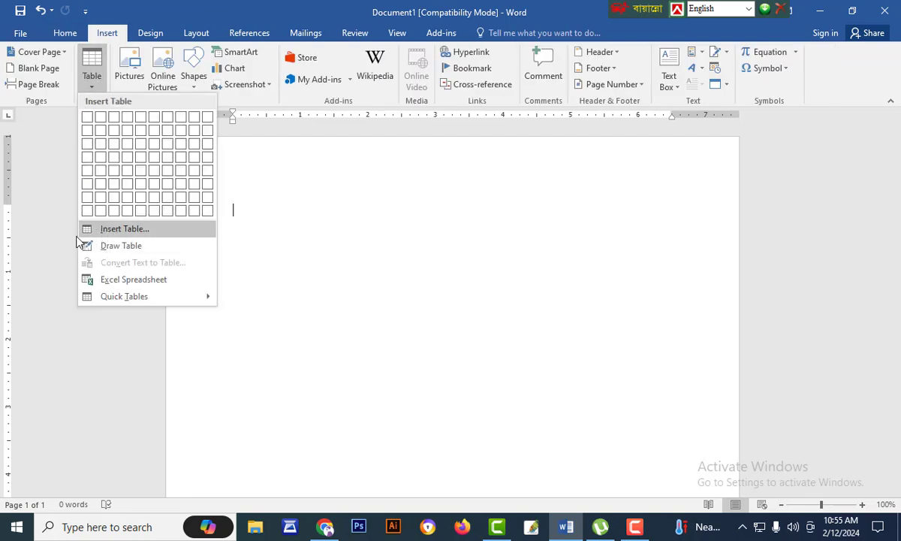
{"action": "left_click", "coordinate": [155, 231]}
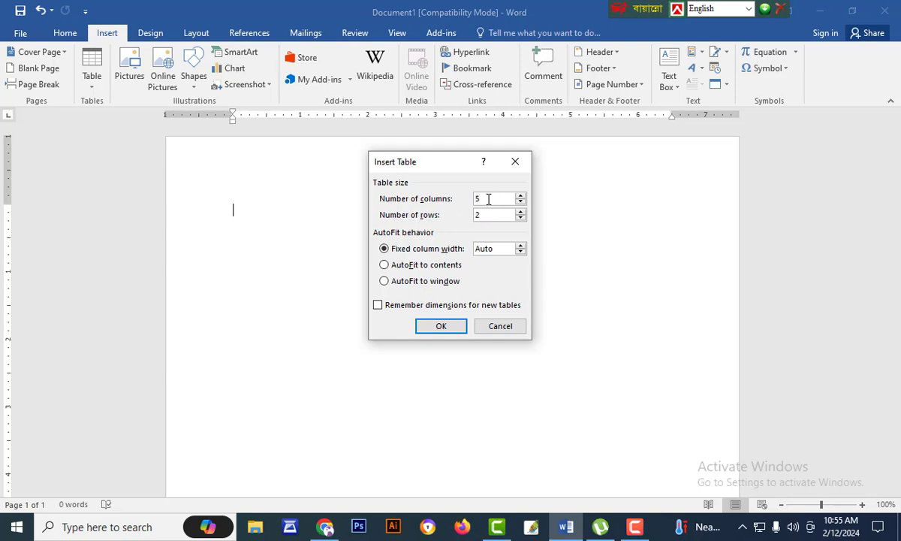
{"action": "key", "text": "BackSpace"}
{"action": "type", "text": "2"}
{"action": "key", "text": "BackSpace"}
{"action": "key", "text": "BackSpace"}
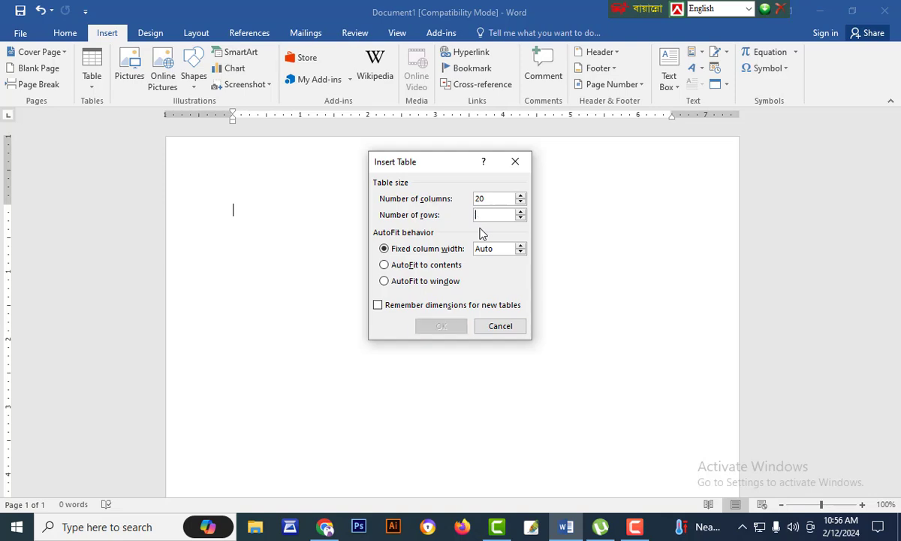
{"action": "type", "text": "10"}
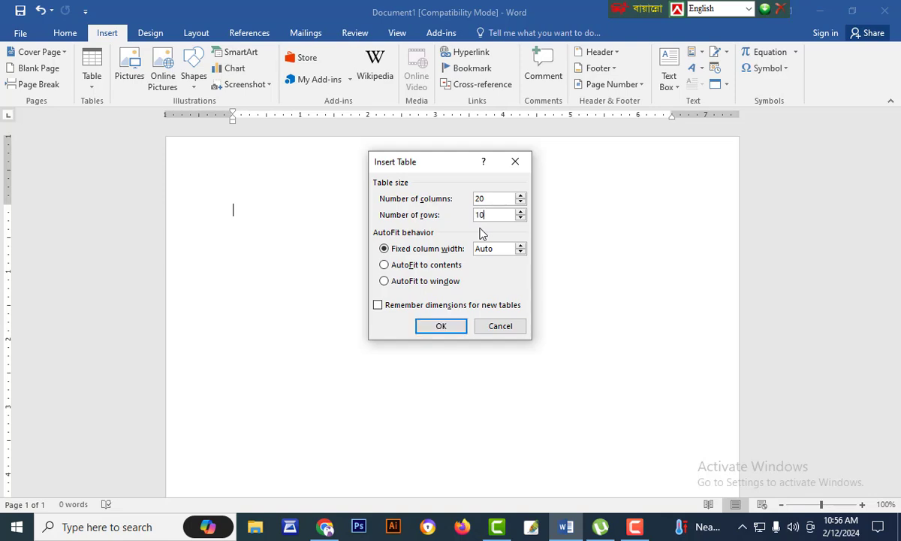
{"action": "left_click", "coordinate": [441, 326]}
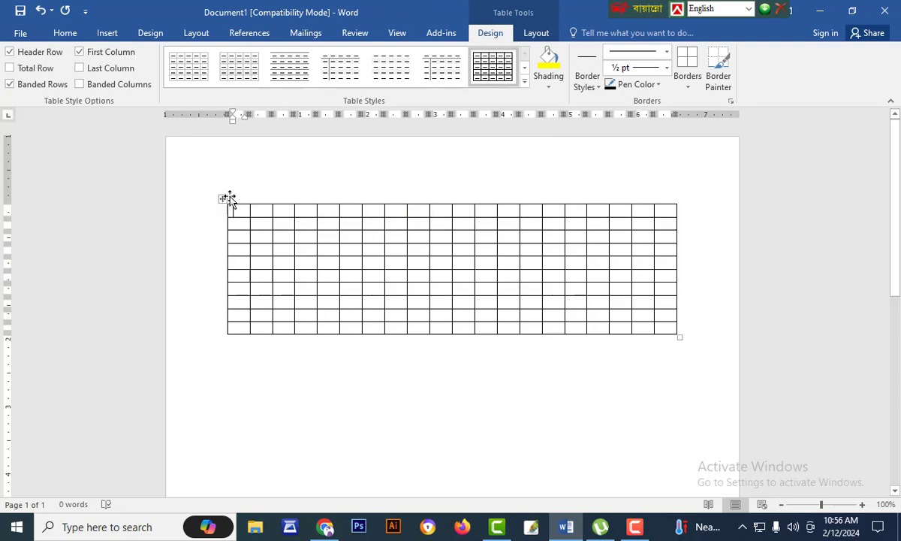
{"action": "left_click", "coordinate": [102, 34]}
{"action": "left_click", "coordinate": [92, 79]}
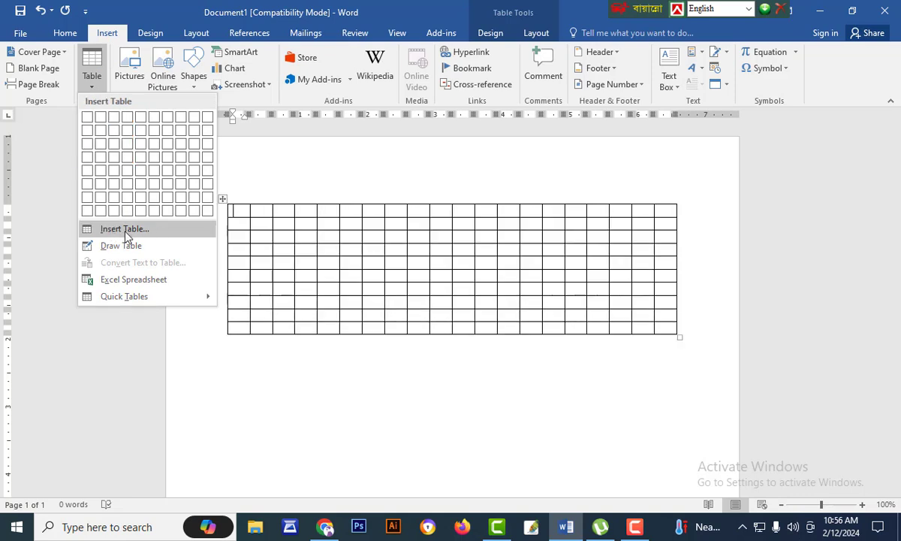
{"action": "left_click", "coordinate": [338, 150]}
Delete the entire table of 20 columns and 10 rows
{"action": "right_click", "coordinate": [221, 201]}
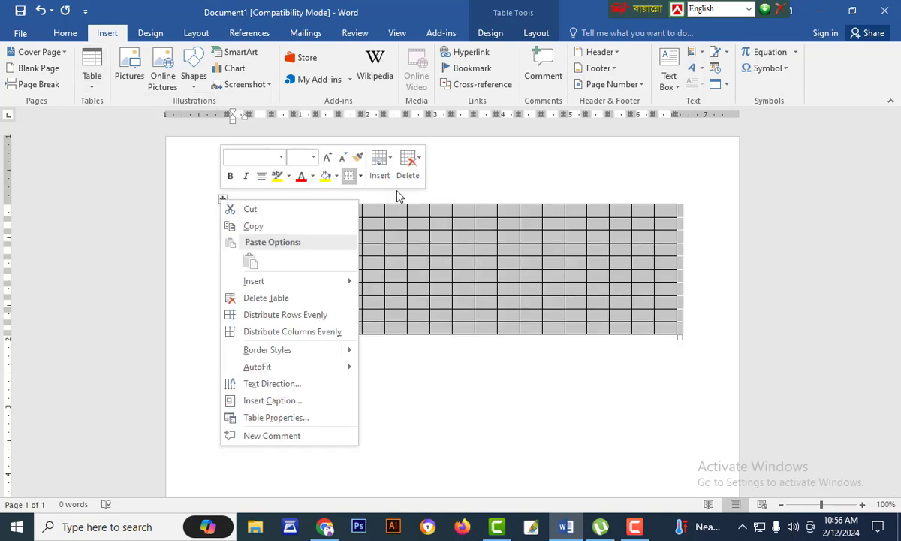
{"action": "left_click", "coordinate": [409, 161]}
{"action": "left_click", "coordinate": [416, 246]}
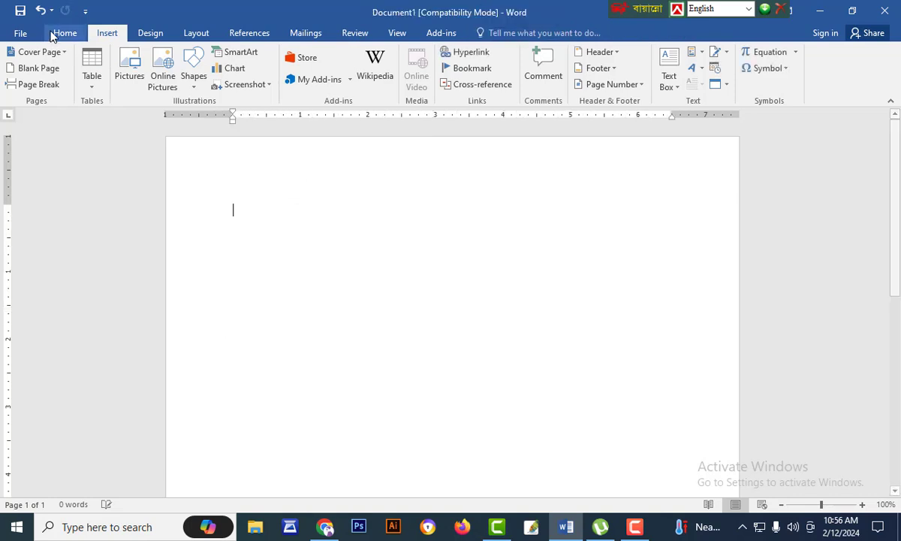
Insert a table with four columns and two rows
{"action": "left_click", "coordinate": [90, 65]}
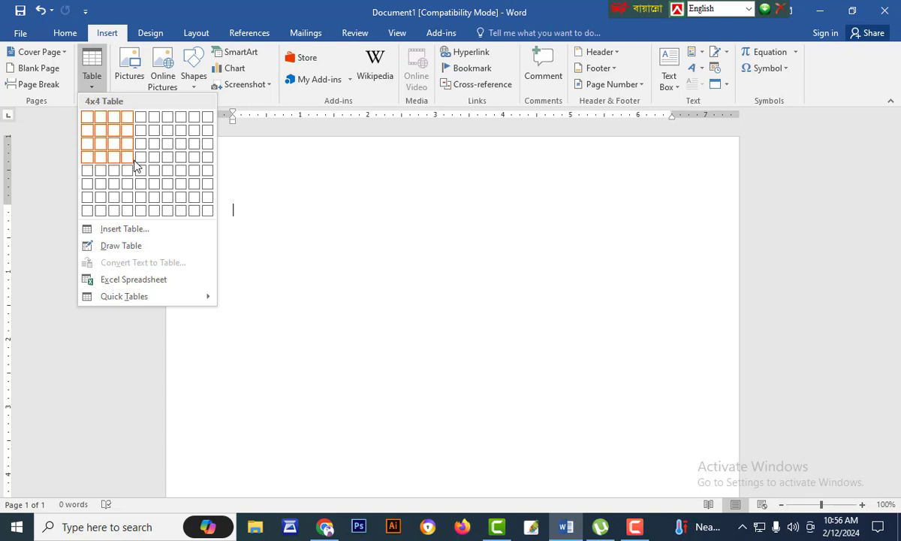
{"action": "left_click", "coordinate": [128, 135]}
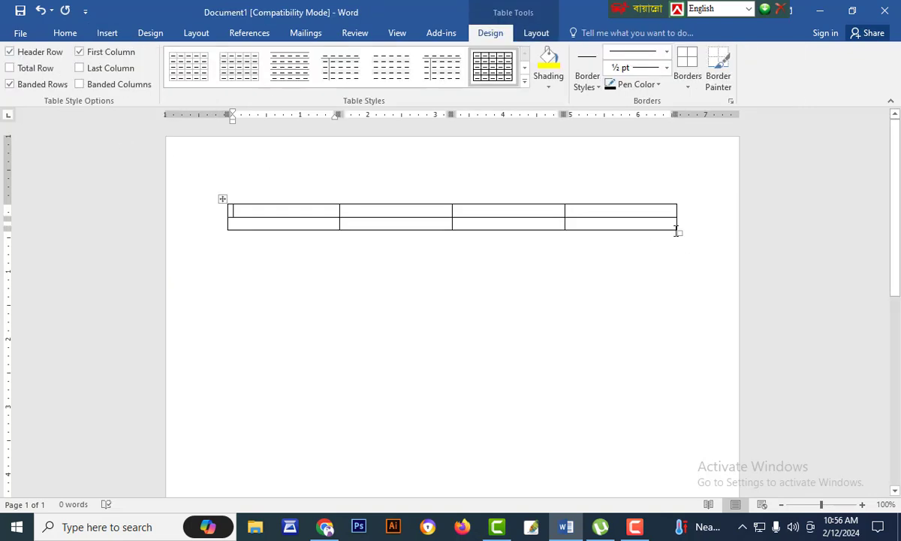
Enlarge the four-by-two table to rows about 0.57 inch high and draw a full-width row directly beneath it with Draw Table
{"action": "left_click_drag", "start_coordinate": [682, 237], "coordinate": [679, 284]}
{"action": "left_click", "coordinate": [640, 342]}
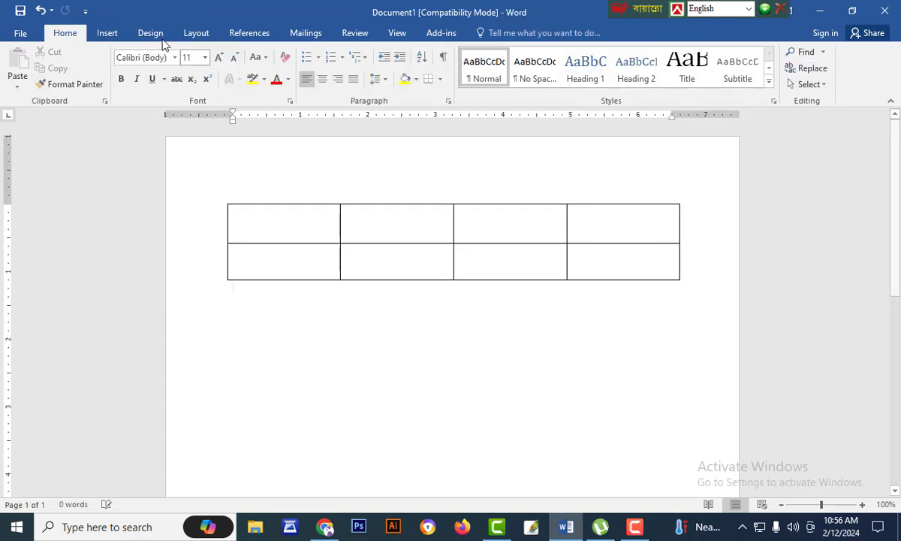
{"action": "left_click", "coordinate": [108, 34]}
{"action": "left_click", "coordinate": [90, 81]}
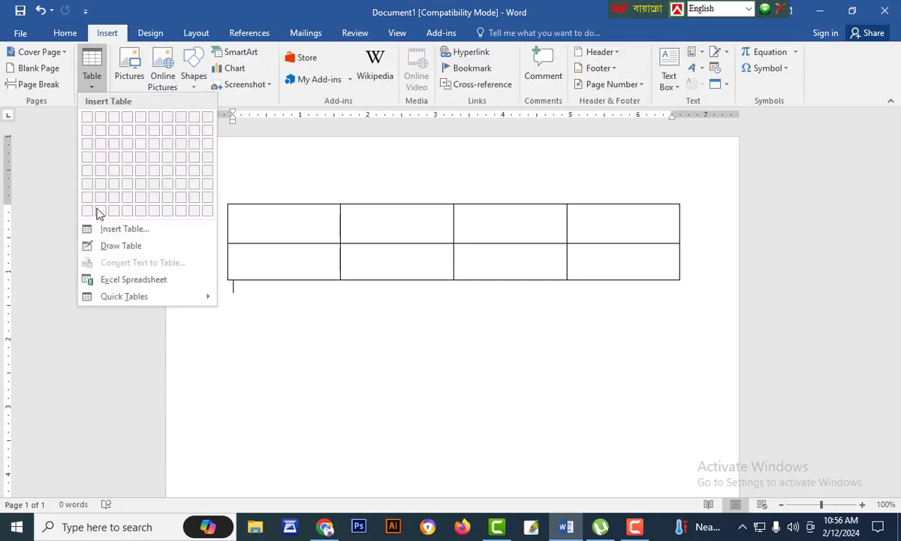
{"action": "left_click", "coordinate": [113, 247]}
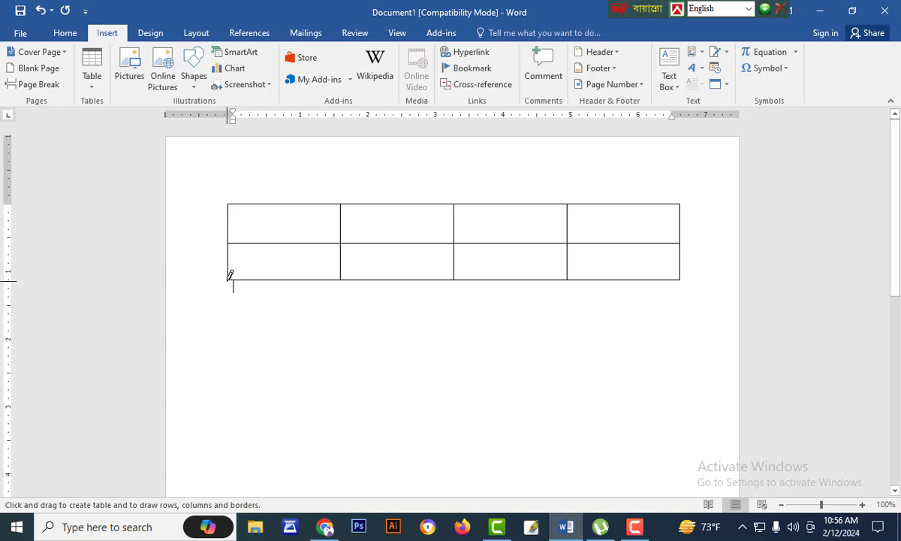
{"action": "mouse_move", "coordinate": [229, 278]}
{"action": "left_mouse_down"}
{"action": "mouse_move", "coordinate": [237, 312]}
{"action": "mouse_move", "coordinate": [398, 302]}
{"action": "mouse_move", "coordinate": [680, 308]}
{"action": "left_mouse_up"}
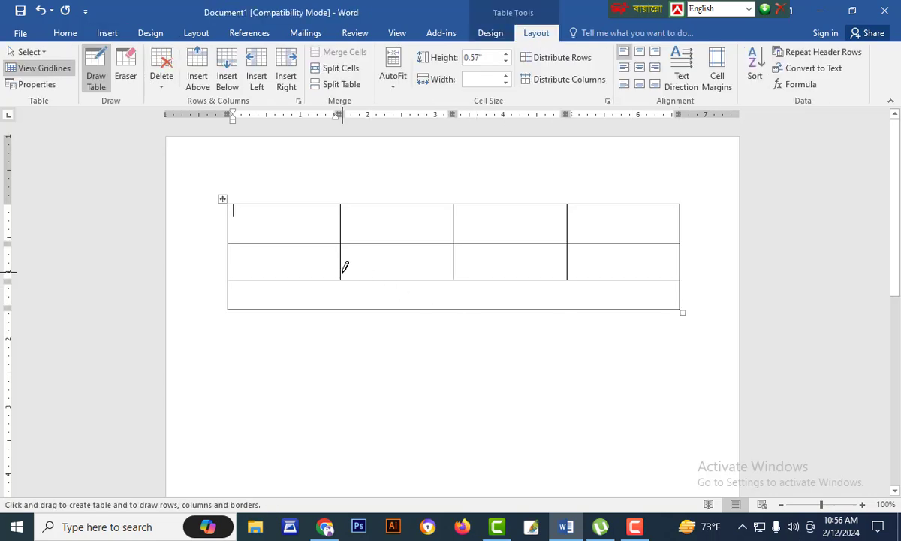
Draw dividers continuing the first two column borders through the added row and splitting the fourth column, plus an extra cell below the table
{"action": "left_click_drag", "start_coordinate": [342, 272], "coordinate": [340, 305]}
{"action": "left_click_drag", "start_coordinate": [455, 259], "coordinate": [454, 304]}
{"action": "mouse_move", "coordinate": [341, 309]}
{"action": "left_mouse_down"}
{"action": "mouse_move", "coordinate": [342, 331]}
{"action": "mouse_move", "coordinate": [493, 336]}
{"action": "left_mouse_up"}
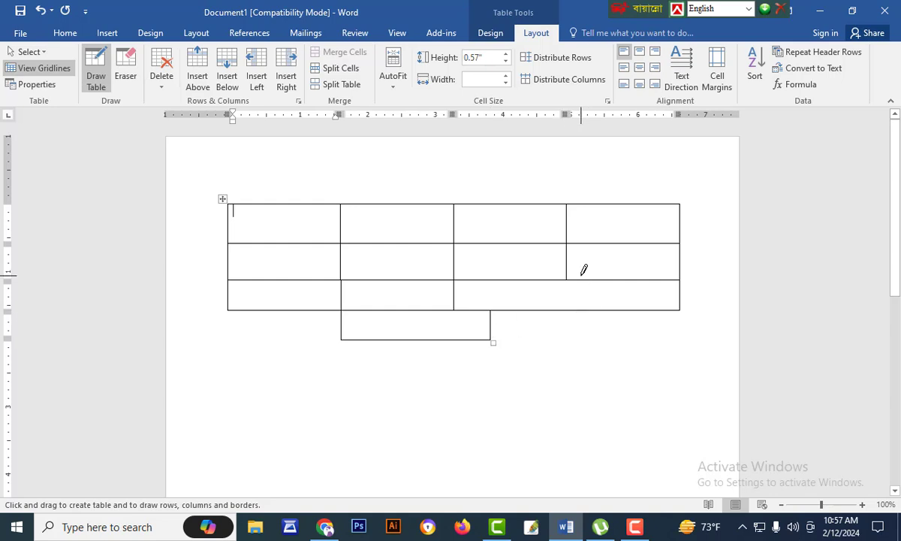
{"action": "left_click_drag", "start_coordinate": [620, 214], "coordinate": [619, 277]}
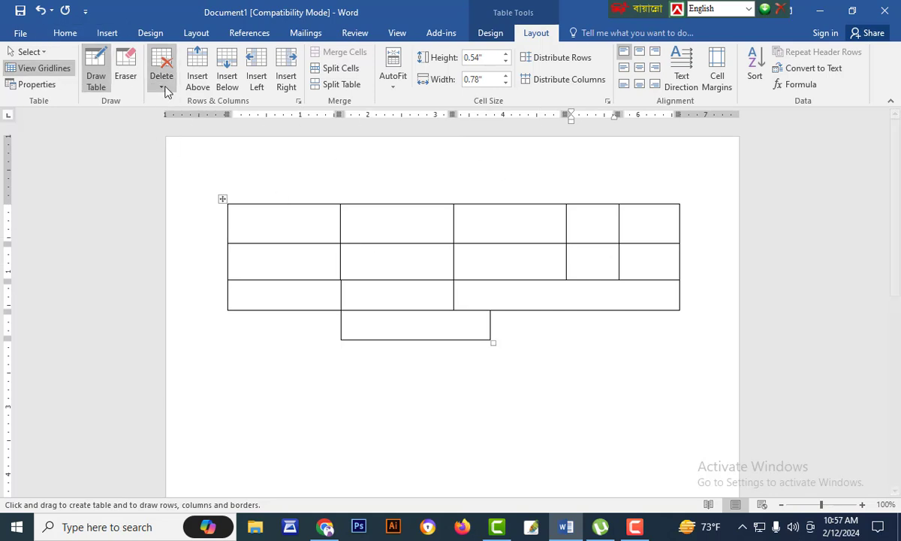
Erase the border between the second and third cells of the second row, and undo the erasure
{"action": "left_click", "coordinate": [120, 78]}
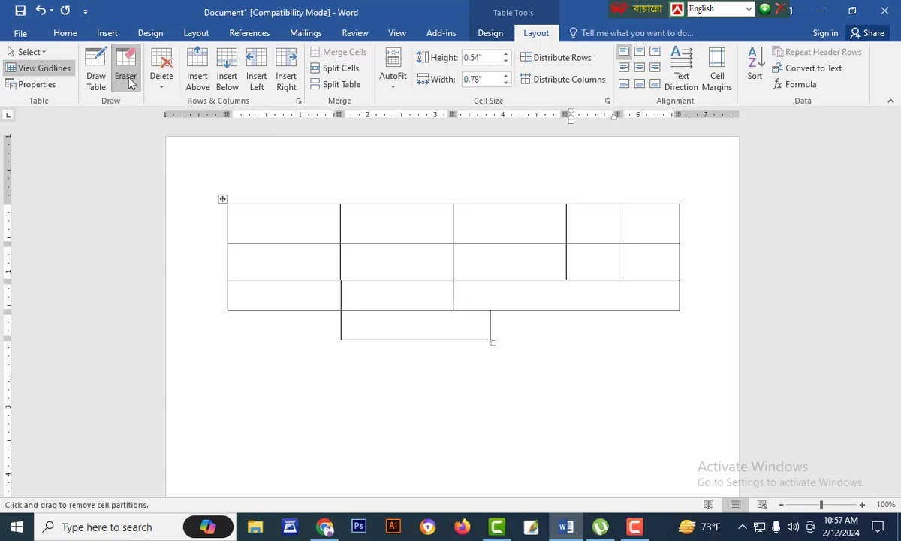
{"action": "left_click", "coordinate": [126, 78]}
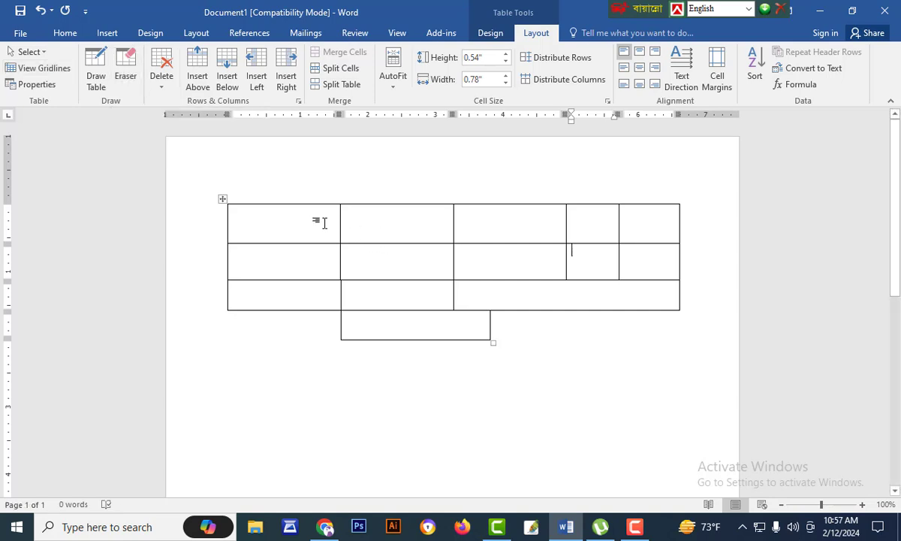
{"action": "left_click", "coordinate": [127, 78]}
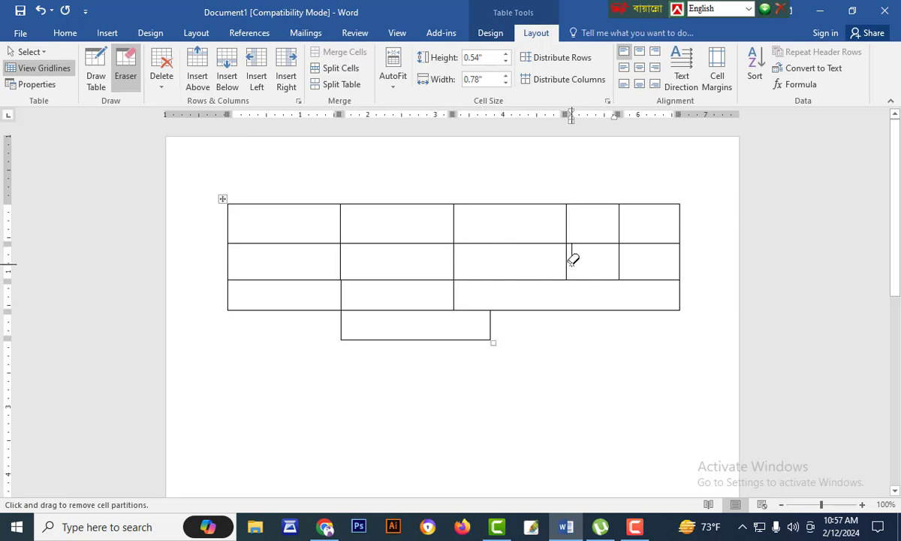
{"action": "left_click", "coordinate": [456, 260]}
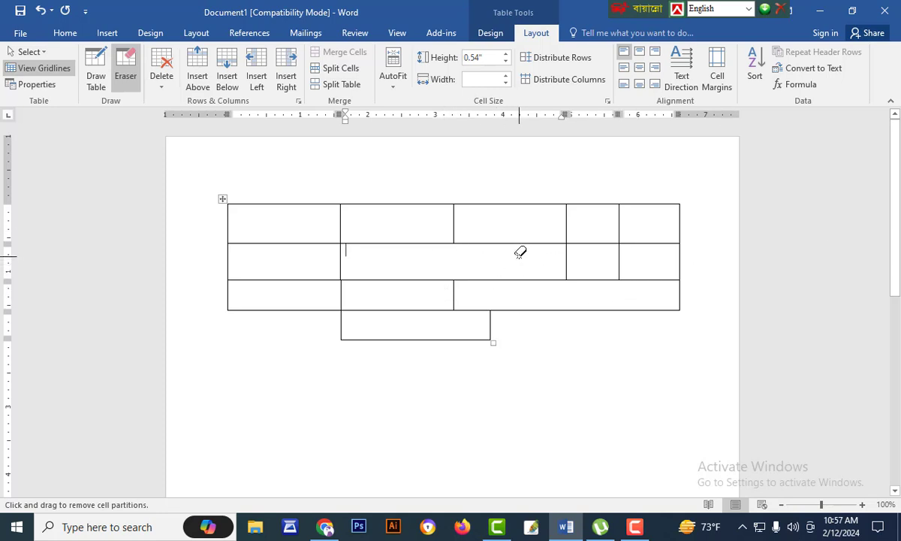
{"action": "key", "text": "ctrl+z"}
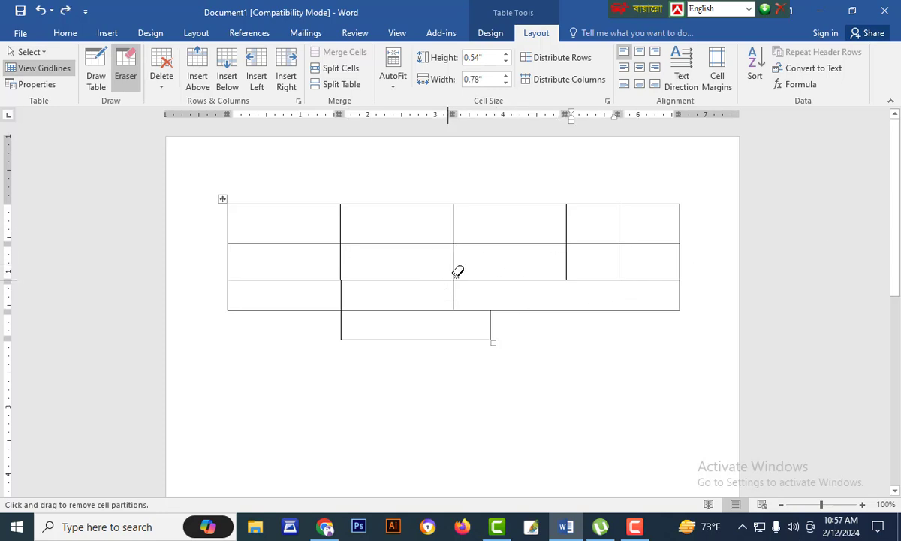
Erase the second row's first divider and the line above its first cell, and undo these erasures along with the fourth column's split
{"action": "left_click", "coordinate": [341, 257]}
{"action": "left_click", "coordinate": [263, 244]}
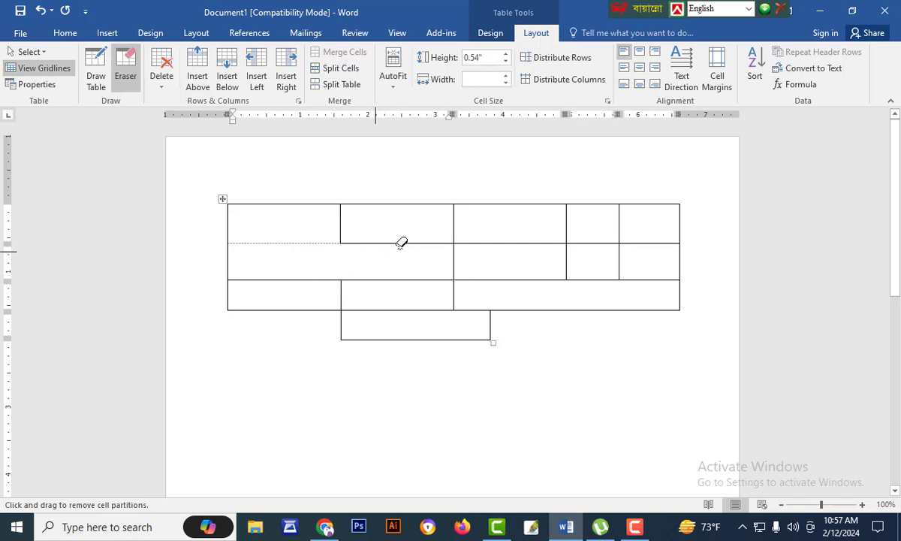
{"action": "key", "text": "ctrl+z"}
{"action": "key", "text": "ctrl+z"}
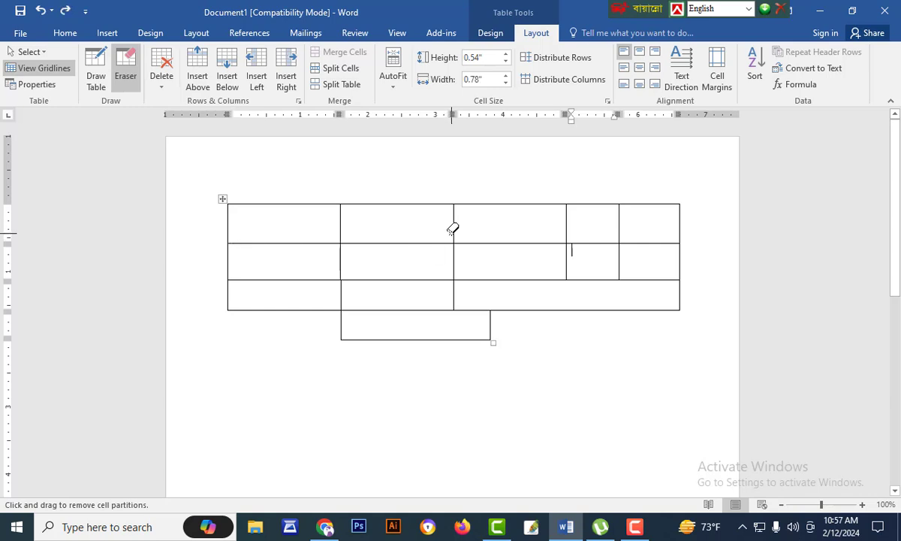
{"action": "key", "text": "ctrl+z"}
Leave the Eraser, delete the first cell of the top row with the remaining cells shifted left, and undo the deletion
{"action": "left_click", "coordinate": [167, 72]}
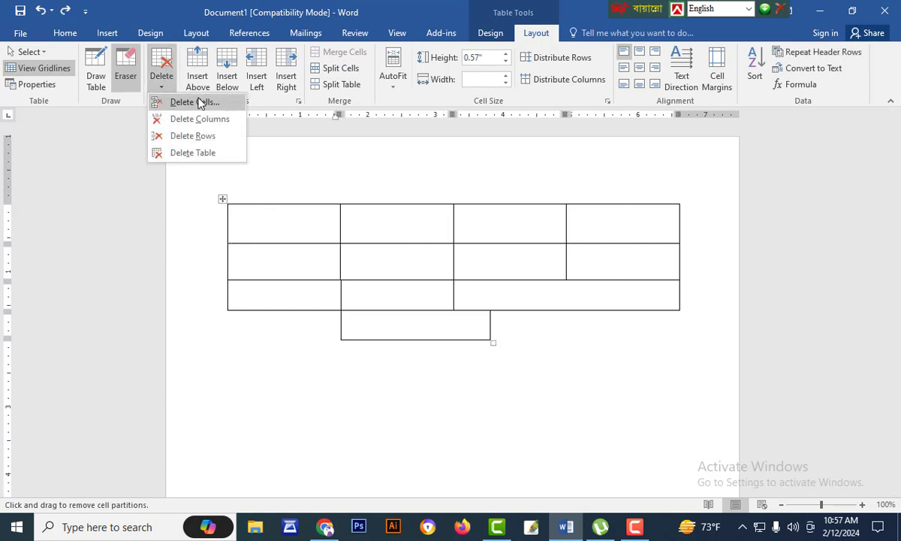
{"action": "left_click", "coordinate": [293, 220]}
{"action": "key", "text": "Escape"}
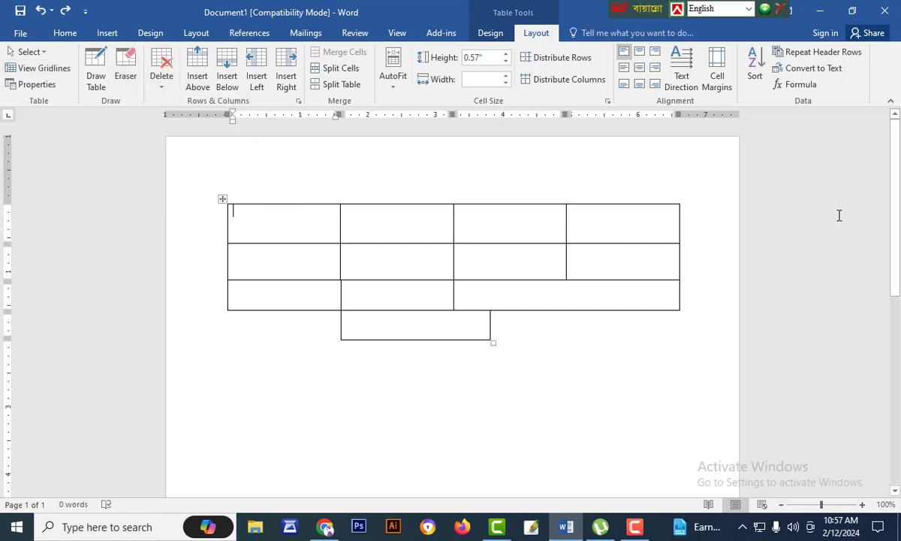
{"action": "left_click", "coordinate": [165, 78]}
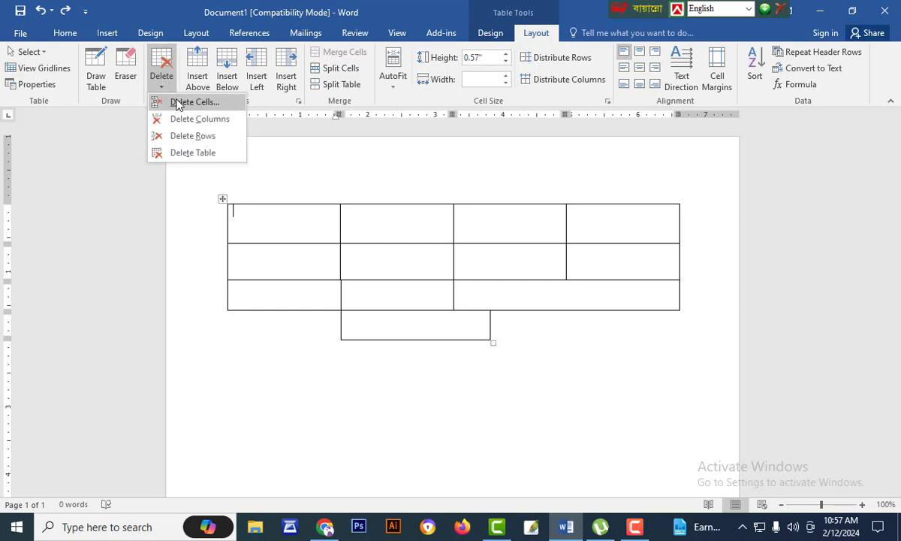
{"action": "left_click", "coordinate": [177, 101]}
{"action": "left_click", "coordinate": [425, 289]}
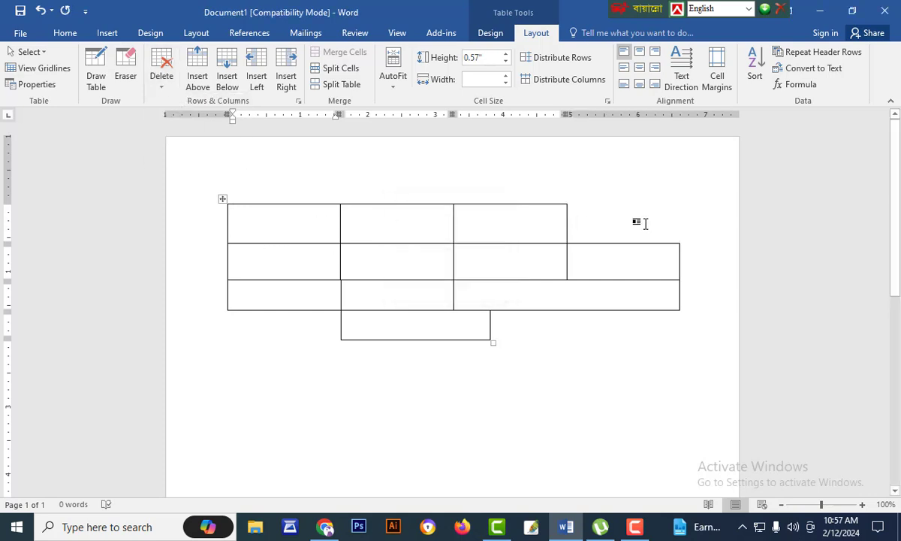
{"action": "key", "text": "ctrl+z"}
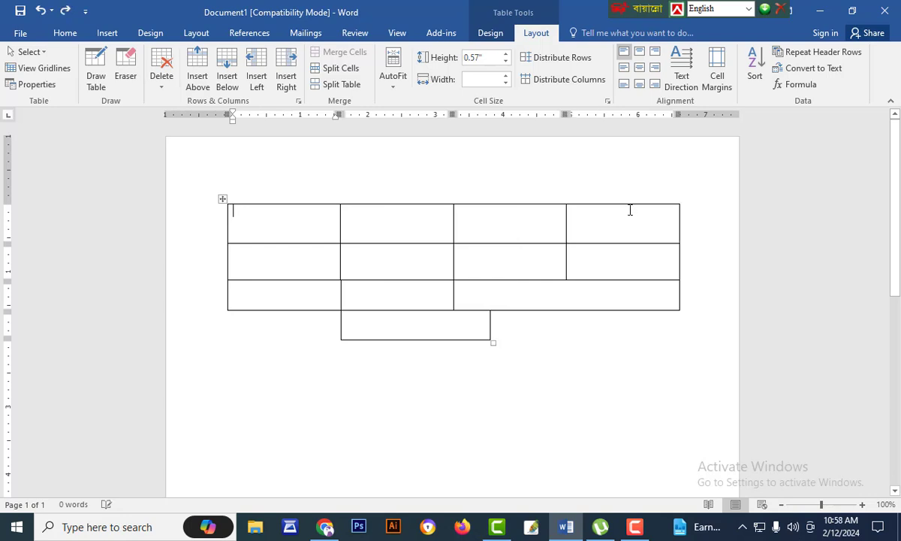
Delete columns from the table with the cursor in its first cell, and undo the deletion
{"action": "left_click", "coordinate": [154, 80]}
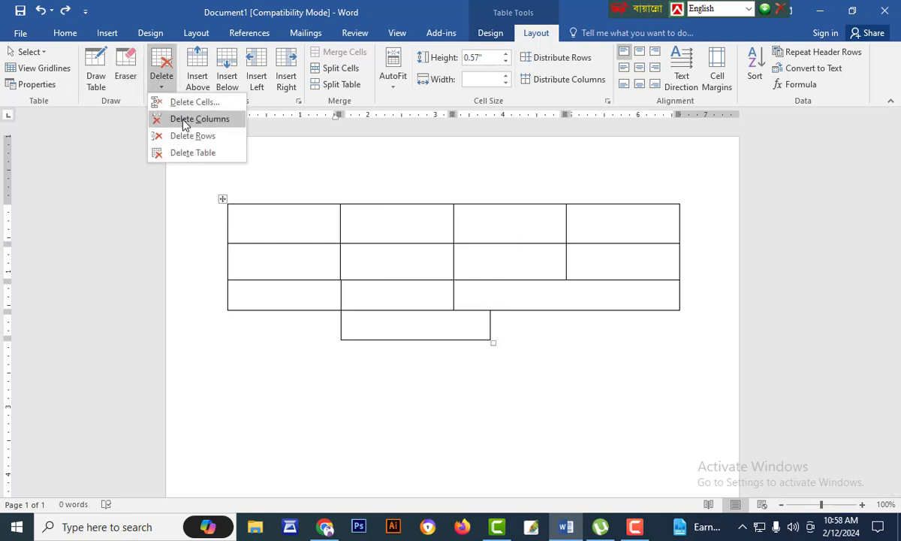
{"action": "left_click", "coordinate": [184, 119]}
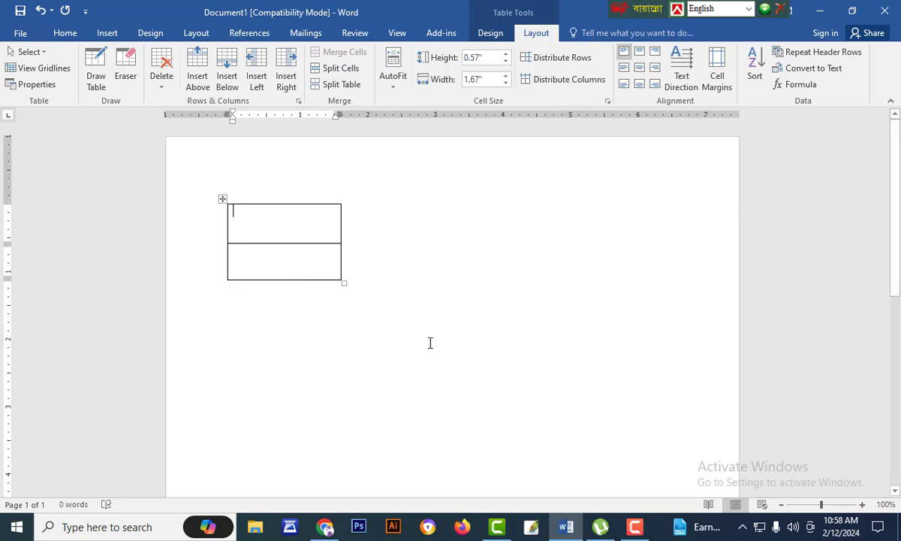
{"action": "key", "text": "ctrl+z"}
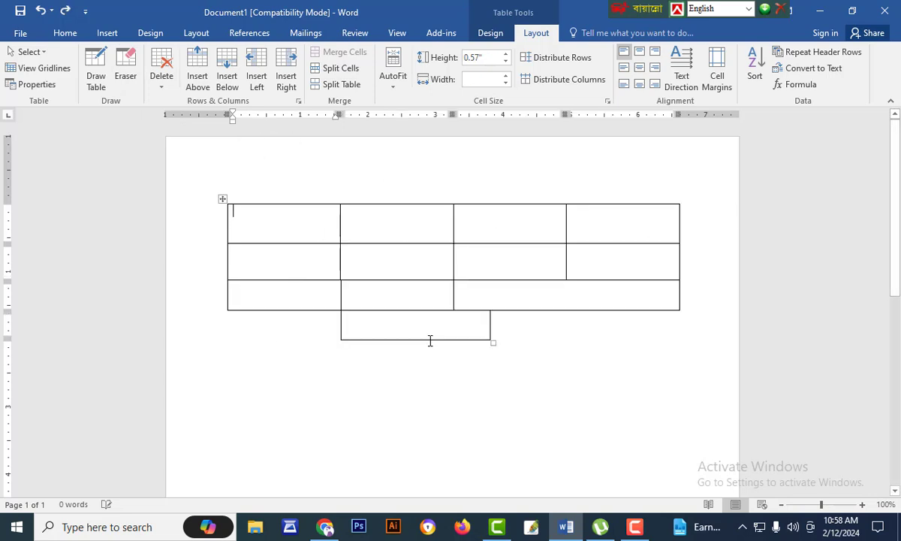
Delete the table's first row and undo the deletion
{"action": "left_click", "coordinate": [163, 83]}
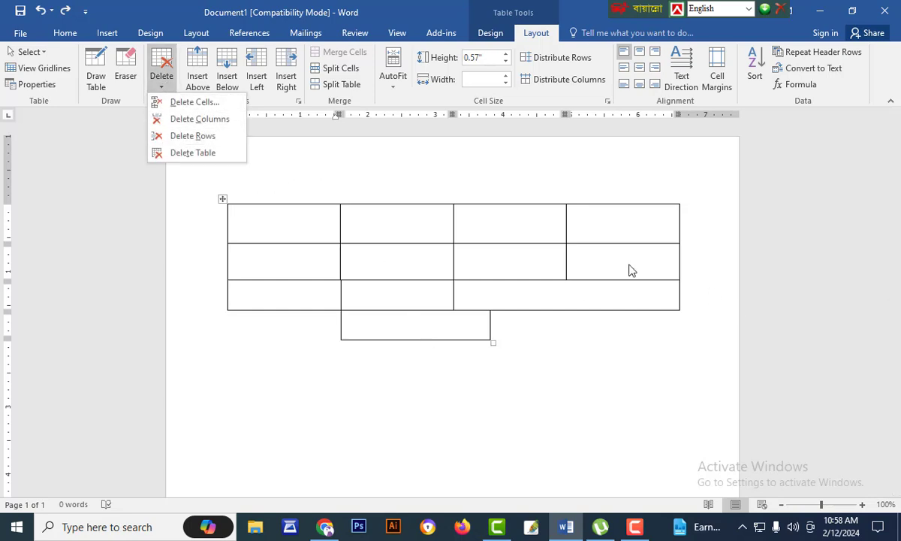
{"action": "left_click", "coordinate": [190, 136]}
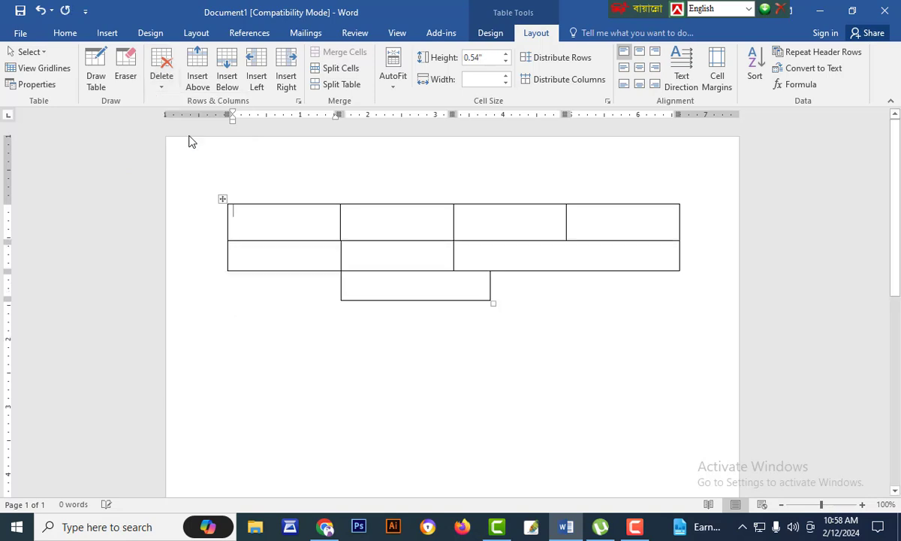
{"action": "mouse_move", "coordinate": [563, 201]}
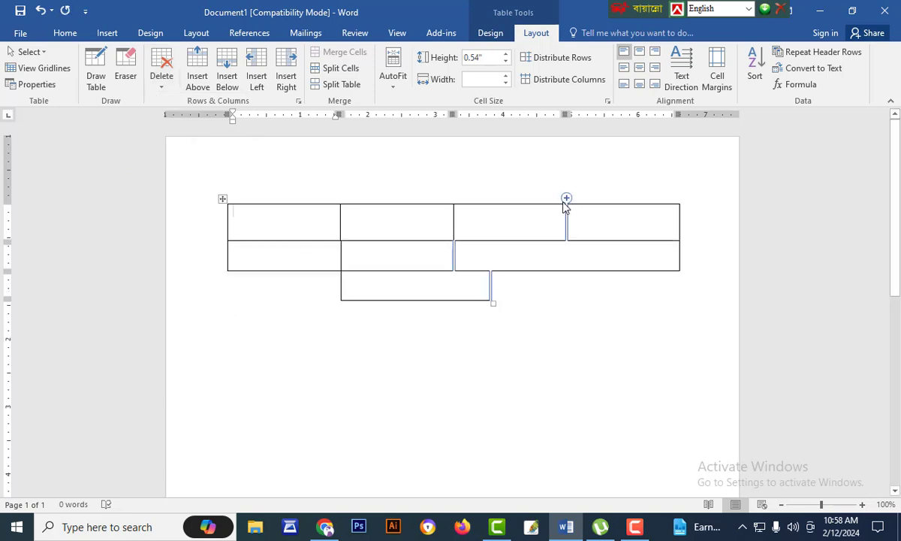
{"action": "key", "text": "ctrl+z"}
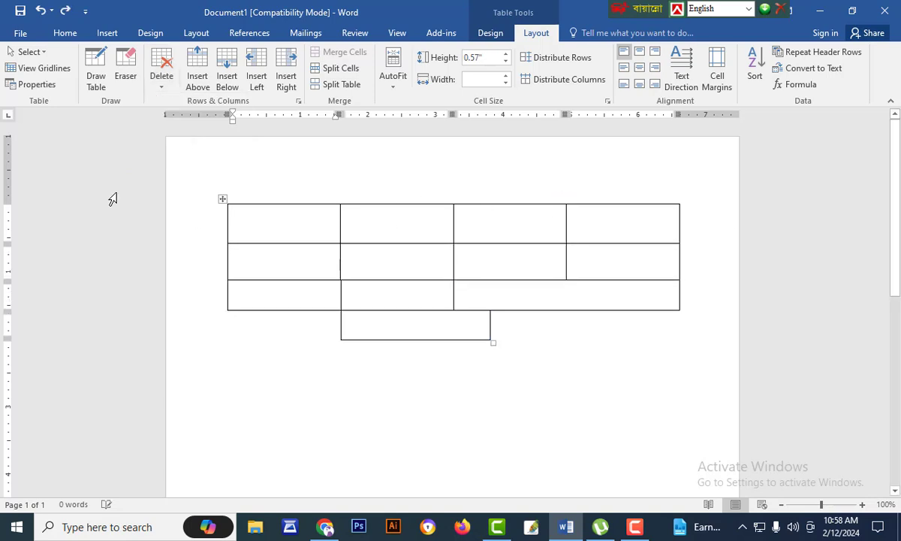
Delete the entire hand-extended table, undo the deletion, and place the cursor back in its first cell
{"action": "left_click", "coordinate": [155, 88]}
{"action": "left_click", "coordinate": [166, 152]}
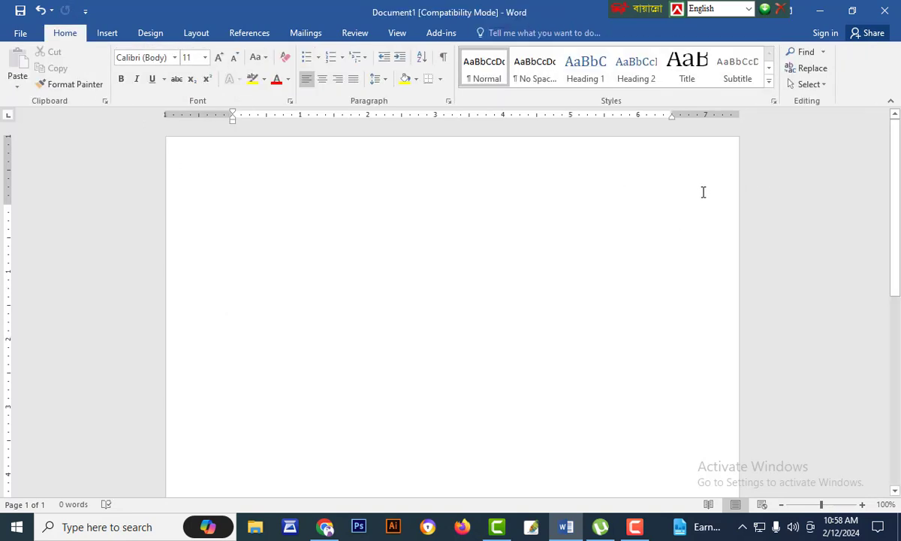
{"action": "key", "text": "ctrl+z"}
{"action": "left_click", "coordinate": [338, 181]}
{"action": "left_click", "coordinate": [304, 231]}
Draw a small upright cell inside the first column, spanning the border between the first and second rows, and leave Draw Table
{"action": "left_click", "coordinate": [107, 33]}
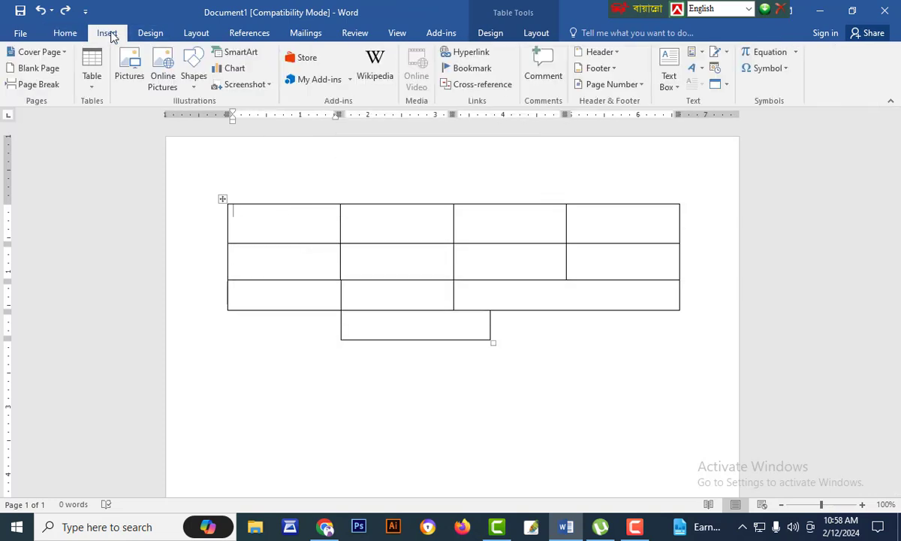
{"action": "left_click", "coordinate": [91, 80]}
{"action": "left_click", "coordinate": [114, 253]}
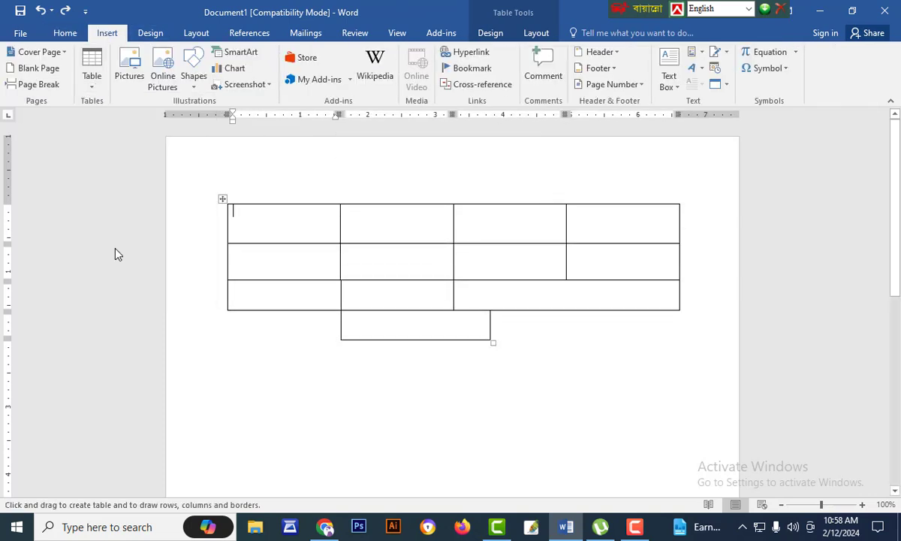
{"action": "left_click_drag", "start_coordinate": [287, 217], "coordinate": [302, 256]}
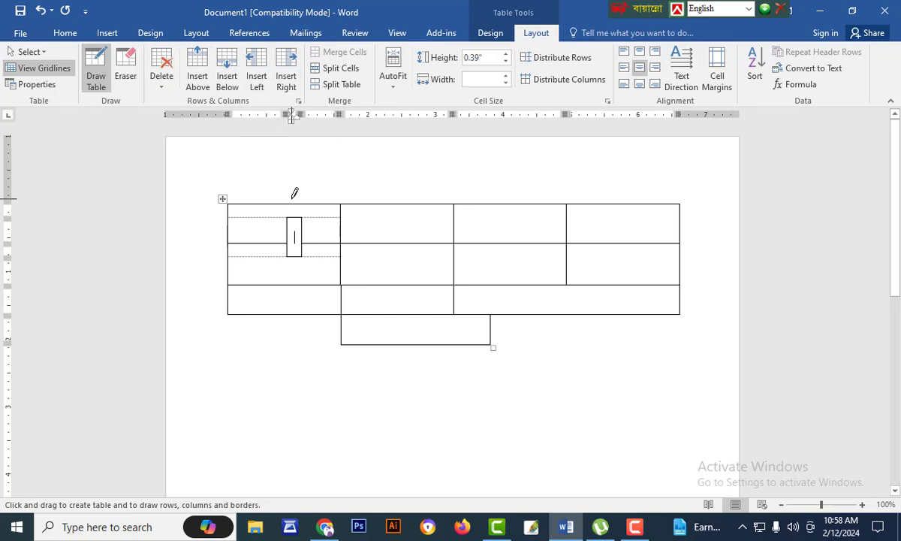
{"action": "key", "text": "Escape"}
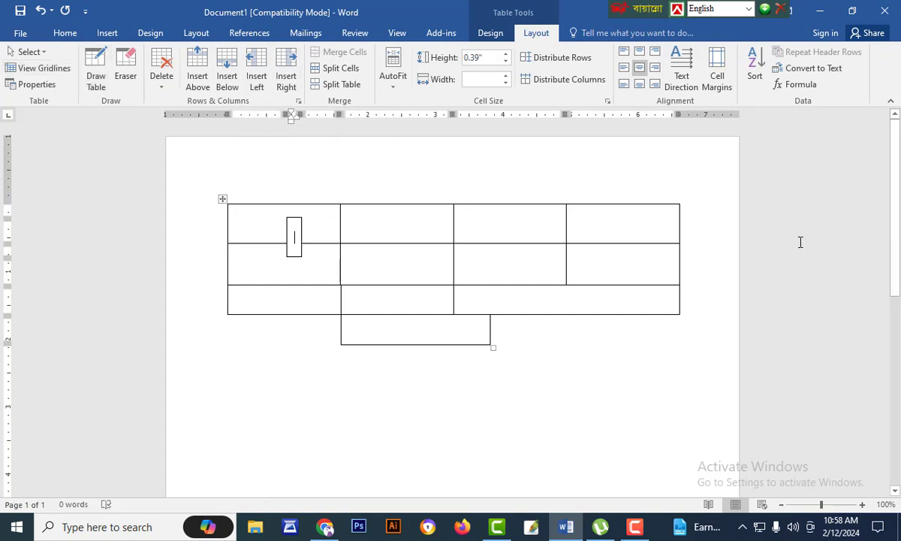
Delete the whole table containing the small nested cell
{"action": "left_click", "coordinate": [269, 190]}
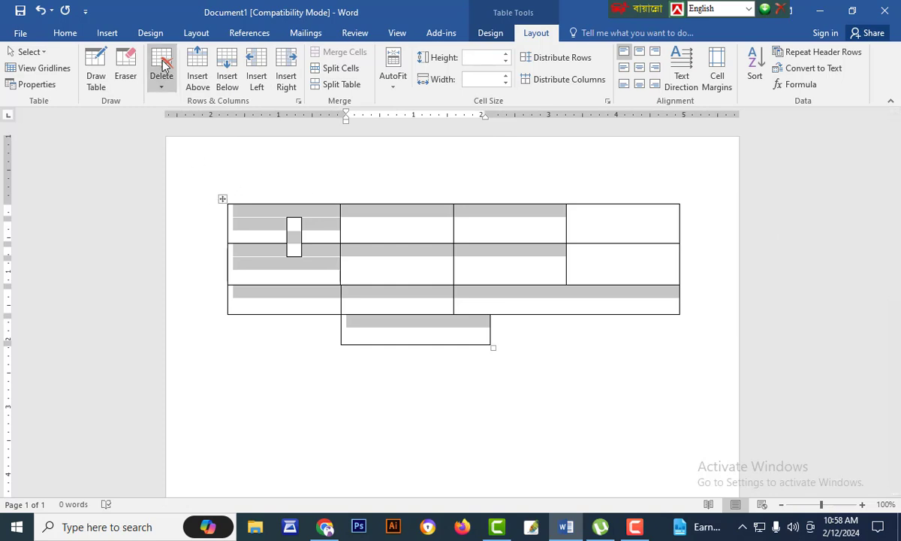
{"action": "left_click", "coordinate": [160, 79]}
{"action": "left_click", "coordinate": [174, 154]}
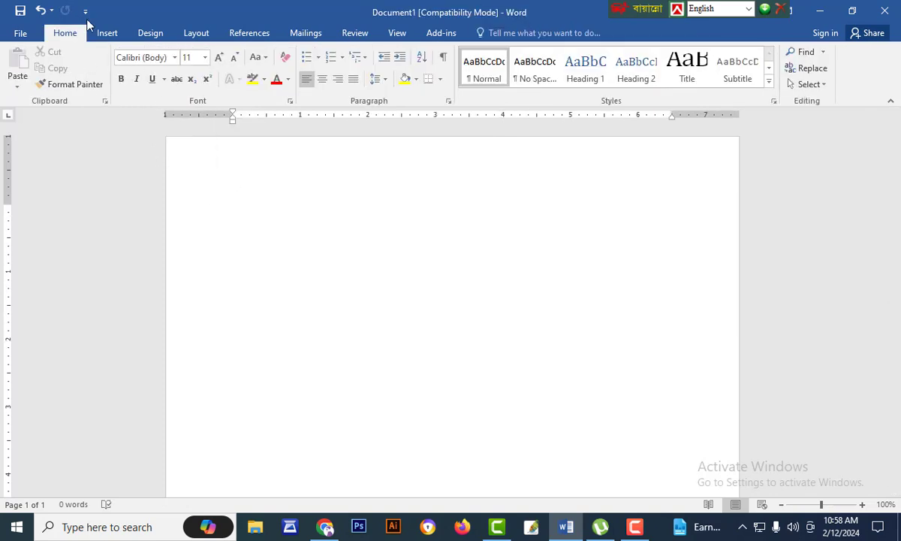
Insert a table with five columns and two rows, and enlarge it to cells about 0.54 inch high and 1.37 inches wide
{"action": "left_click", "coordinate": [107, 33]}
{"action": "left_click", "coordinate": [92, 82]}
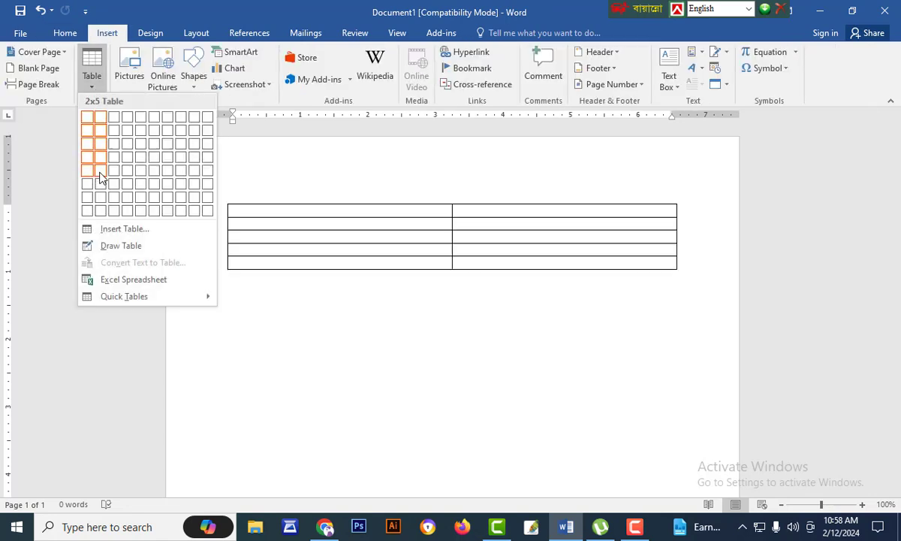
{"action": "left_click", "coordinate": [144, 141]}
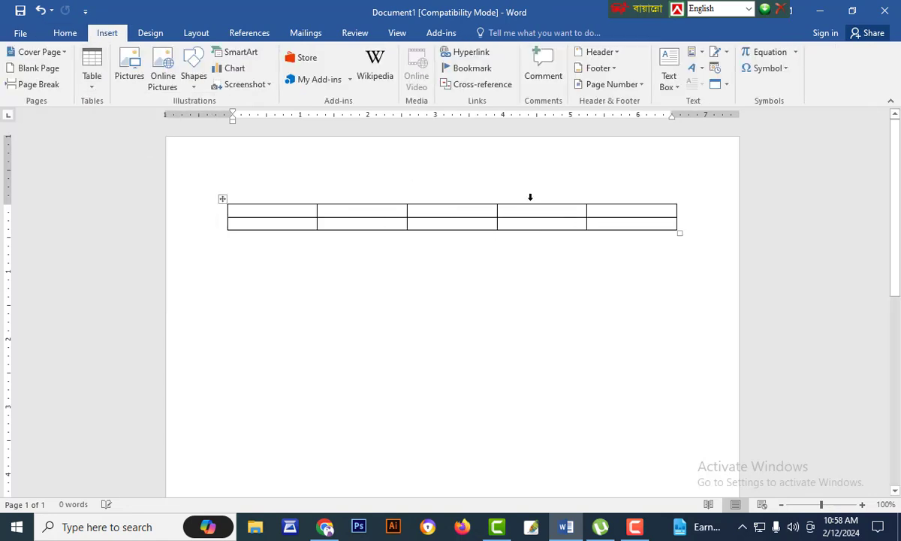
{"action": "left_click_drag", "start_coordinate": [680, 236], "coordinate": [692, 275]}
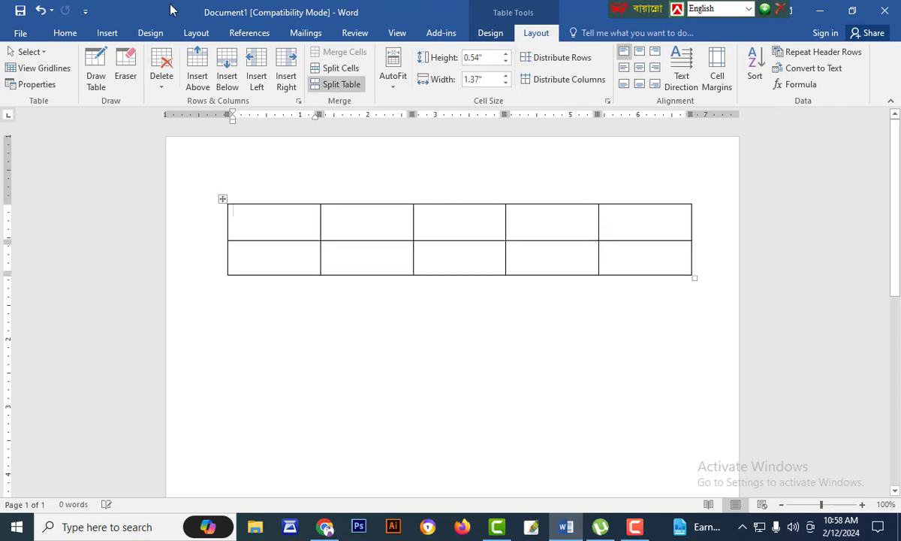
Extend the table with a row above its first row, another row below that, and new columns on both sides of the selection
{"action": "left_click", "coordinate": [193, 72]}
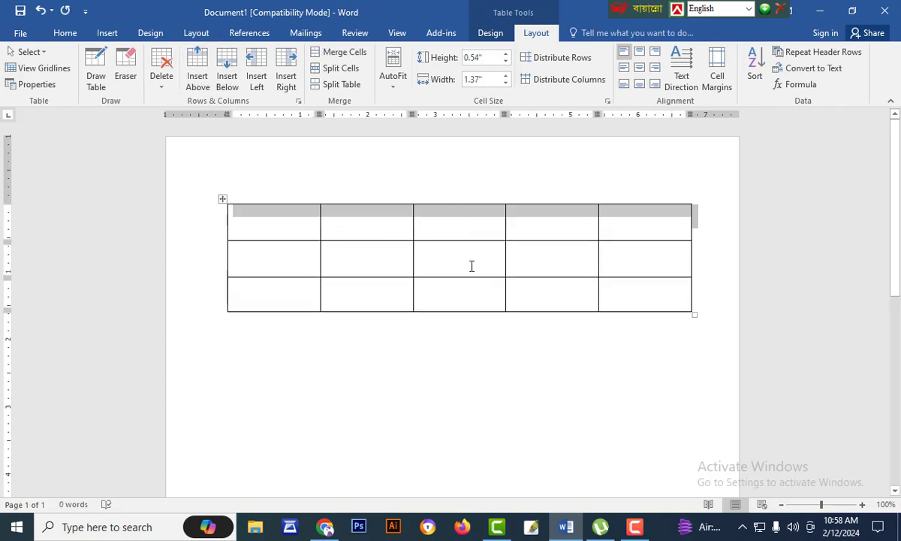
{"action": "left_click", "coordinate": [228, 81]}
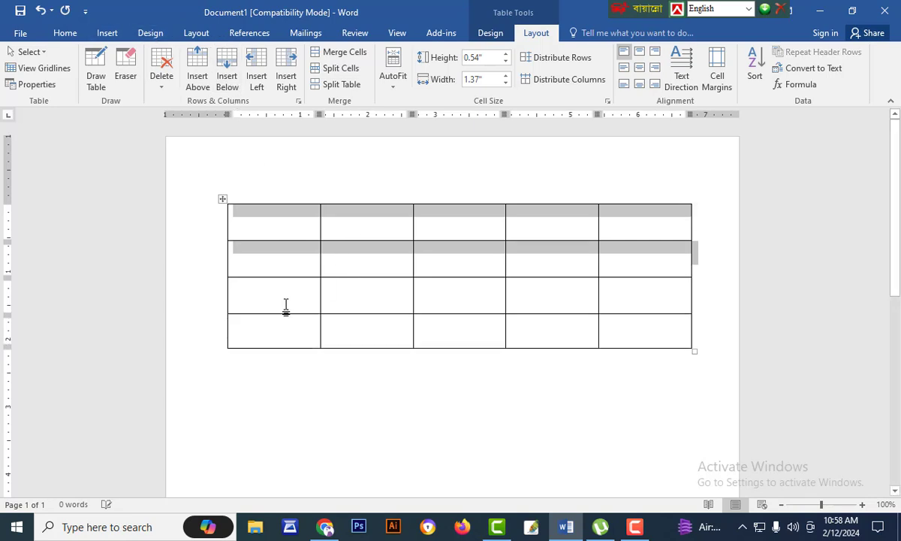
{"action": "left_click", "coordinate": [248, 69]}
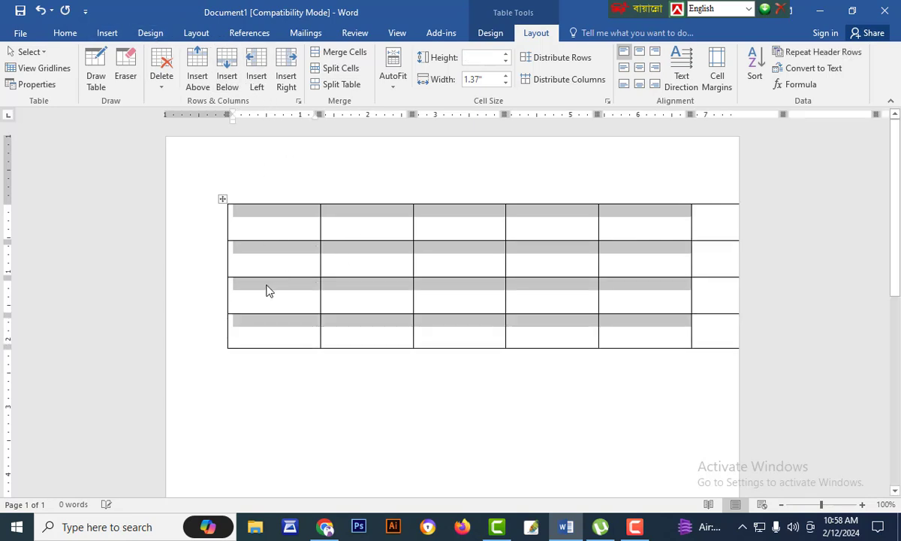
{"action": "left_click", "coordinate": [286, 75]}
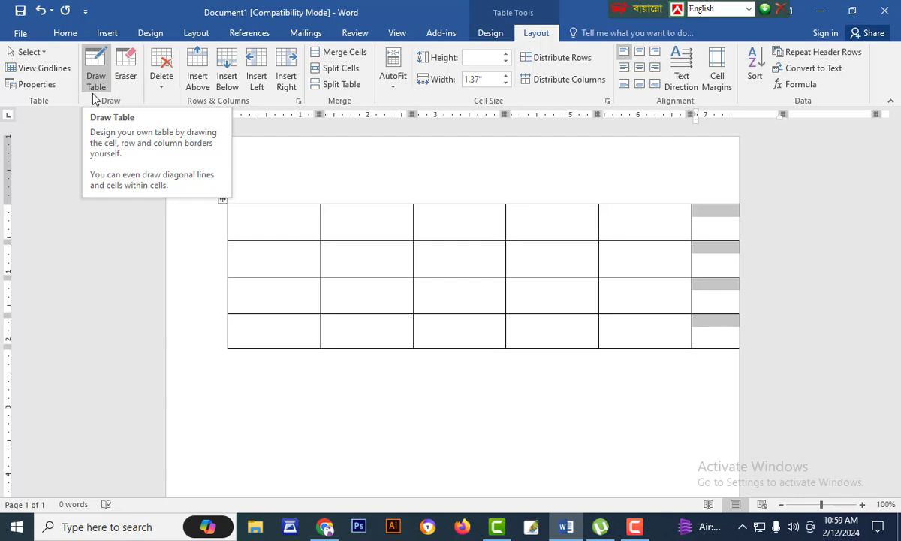
Delete the whole table with its added rows and columns
{"action": "right_click", "coordinate": [222, 203]}
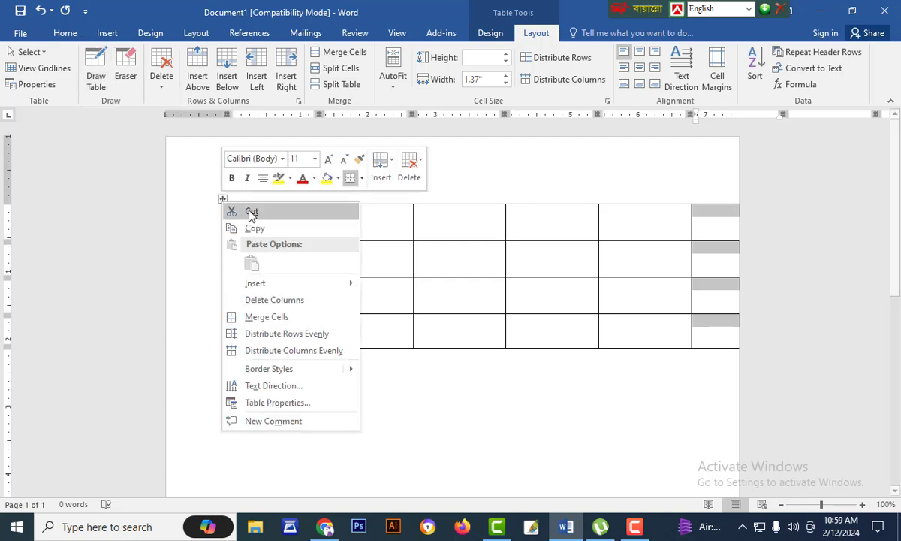
{"action": "left_click", "coordinate": [419, 176]}
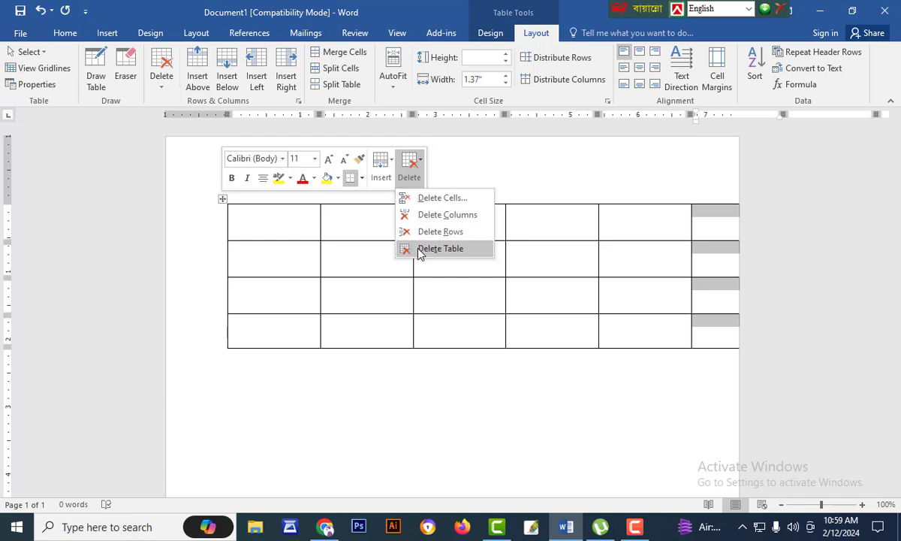
{"action": "left_click", "coordinate": [421, 248]}
Insert the built-in Calendar 1 quick table into the blank document
{"action": "left_click", "coordinate": [109, 34]}
{"action": "left_click", "coordinate": [94, 89]}
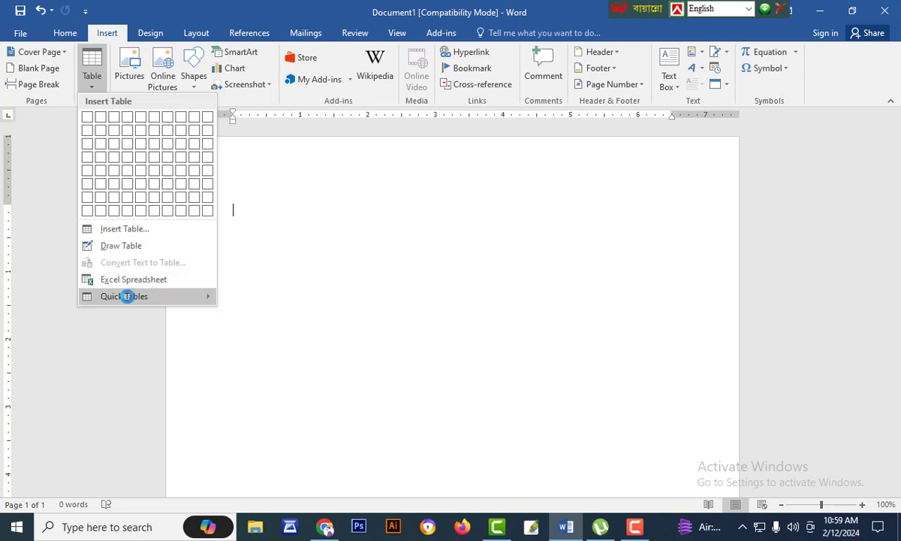
{"action": "mouse_move", "coordinate": [117, 302]}
{"action": "left_click", "coordinate": [336, 307]}
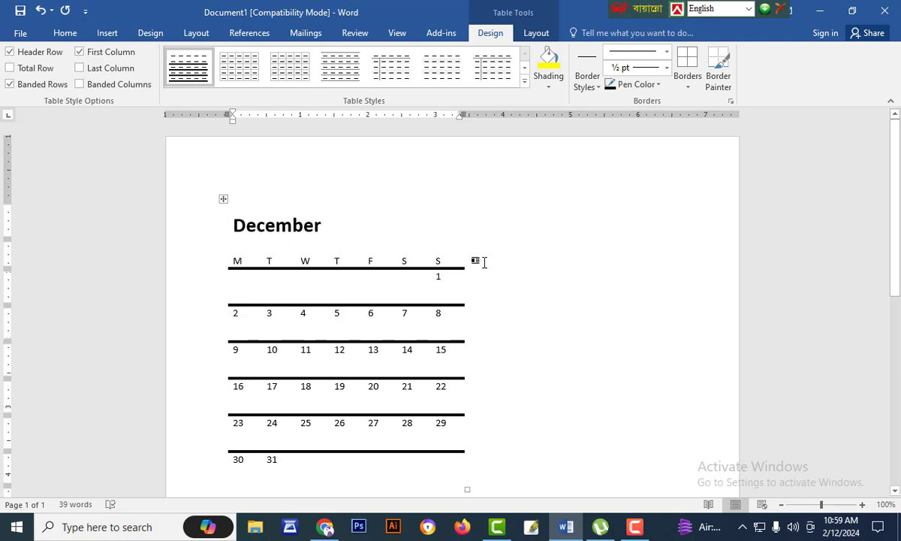
Enlarge the December calendar table to about 5.4 inches wide and select its cells 11 and 12
{"action": "left_click", "coordinate": [556, 493]}
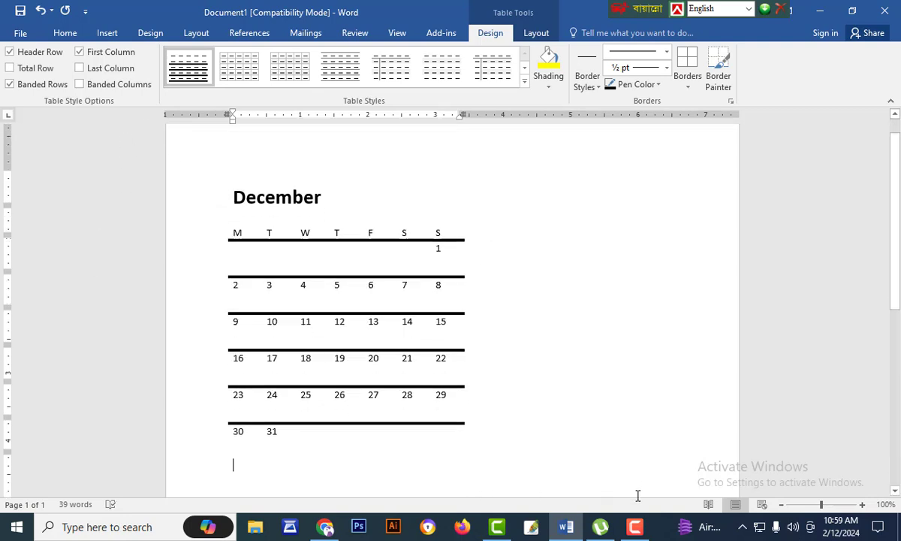
{"action": "scroll", "coordinate": [377, 228], "scroll_direction": "down", "scroll_amount": 2}
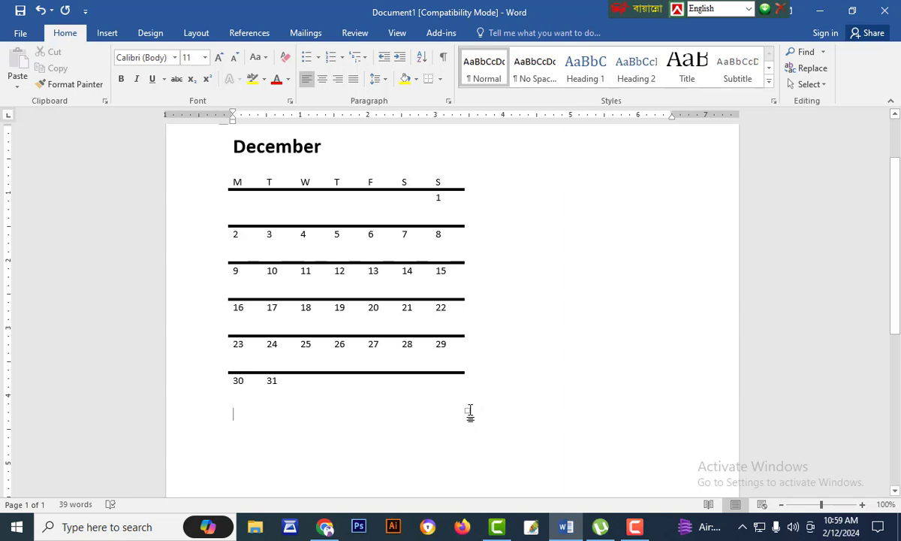
{"action": "left_click_drag", "start_coordinate": [471, 411], "coordinate": [596, 445]}
{"action": "left_click_drag", "start_coordinate": [412, 305], "coordinate": [366, 291]}
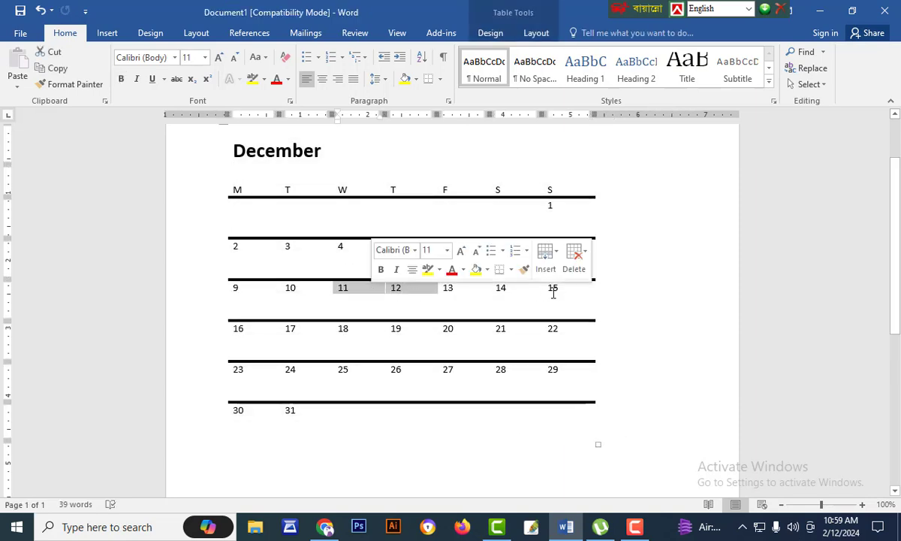
Browse the built-in quick tables and try to insert the Double Table at the selected calendar cells
{"action": "left_click", "coordinate": [105, 33]}
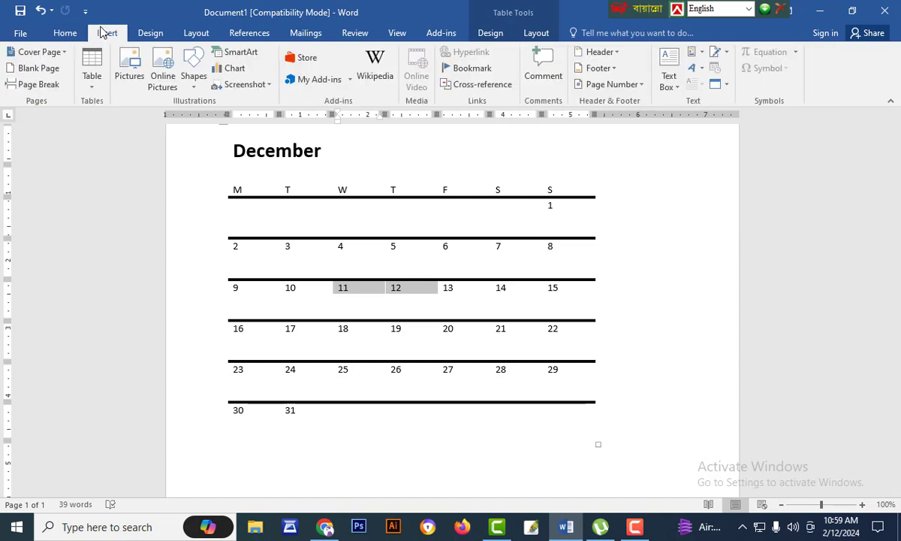
{"action": "left_click", "coordinate": [93, 82]}
{"action": "mouse_move", "coordinate": [129, 299]}
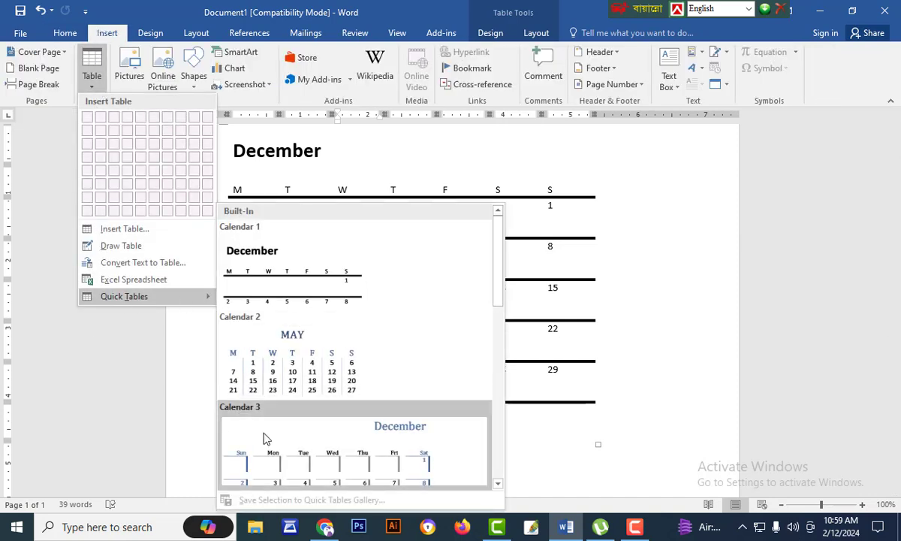
{"action": "scroll", "coordinate": [264, 436], "scroll_direction": "down", "scroll_amount": 10}
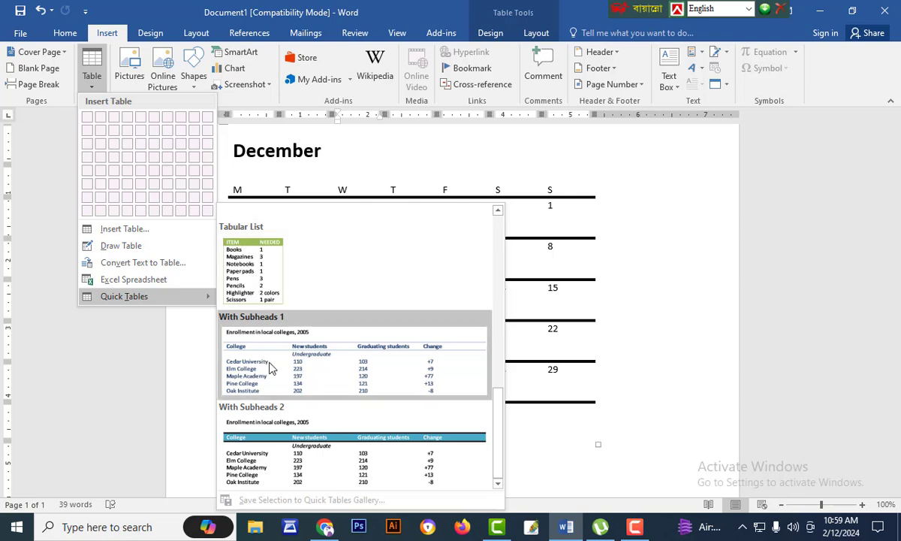
{"action": "scroll", "coordinate": [266, 364], "scroll_direction": "up", "scroll_amount": 10}
{"action": "scroll", "coordinate": [259, 390], "scroll_direction": "down", "scroll_amount": 3}
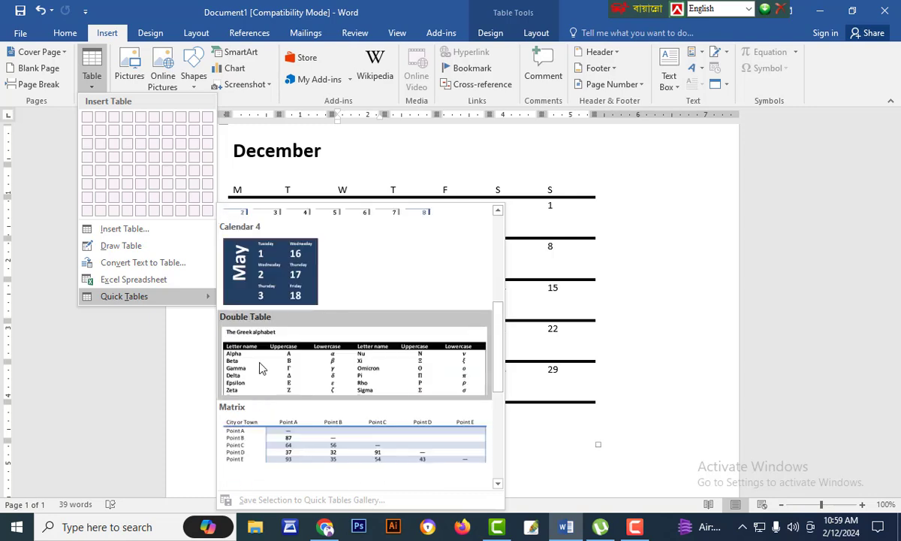
{"action": "left_click", "coordinate": [261, 365]}
{"action": "scroll", "coordinate": [411, 345], "scroll_direction": "down", "scroll_amount": 8}
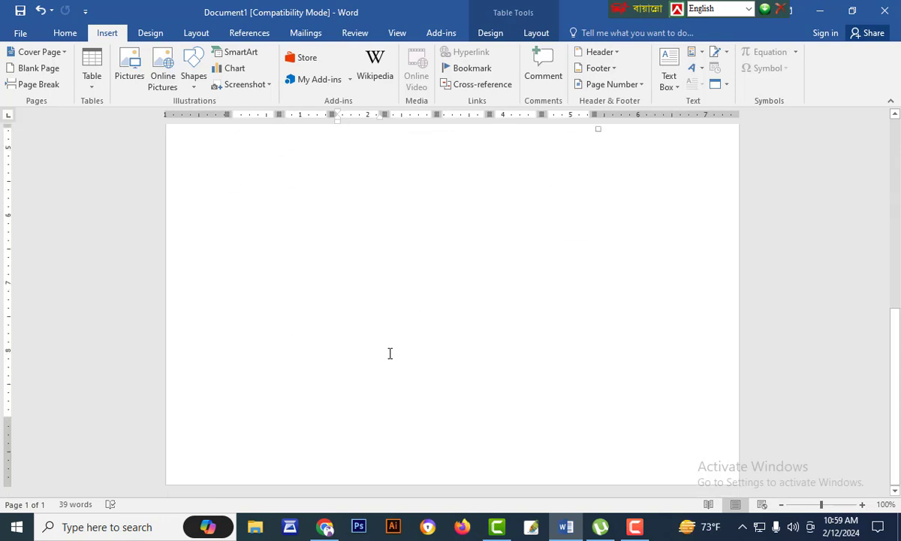
{"action": "scroll", "coordinate": [391, 347], "scroll_direction": "up", "scroll_amount": 9}
Select the entire December calendar table and delete it
{"action": "left_click", "coordinate": [394, 219]}
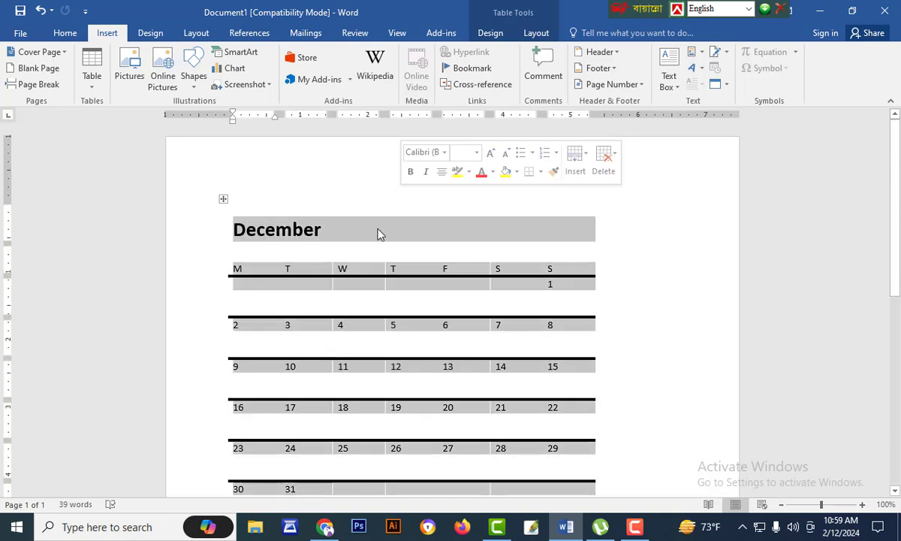
{"action": "right_click", "coordinate": [223, 199]}
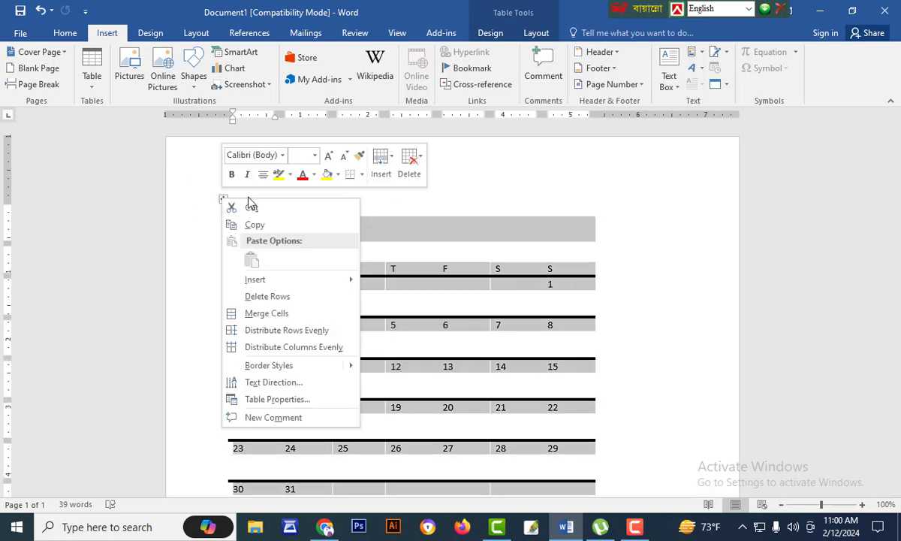
{"action": "left_click", "coordinate": [410, 165]}
{"action": "left_click", "coordinate": [425, 244]}
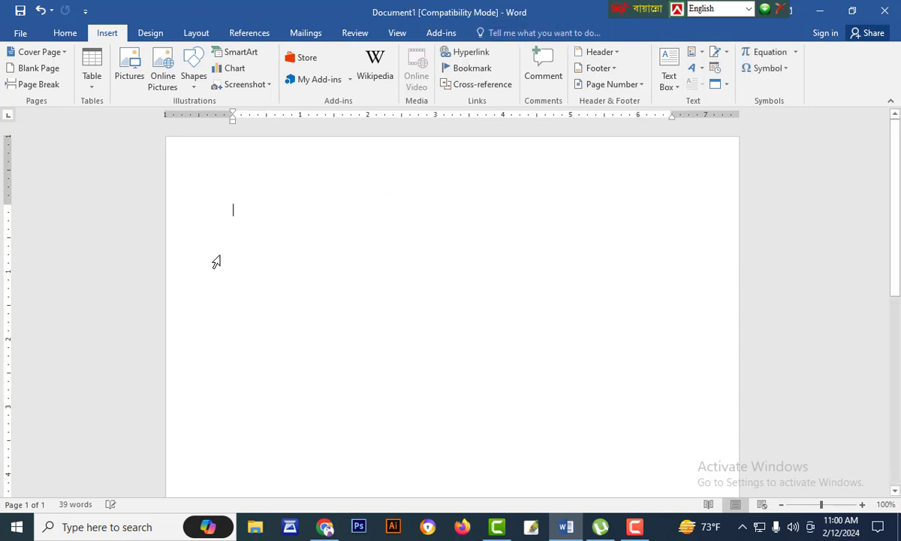
Open the choices for inserting a new table in the empty document
{"action": "left_click", "coordinate": [90, 81]}
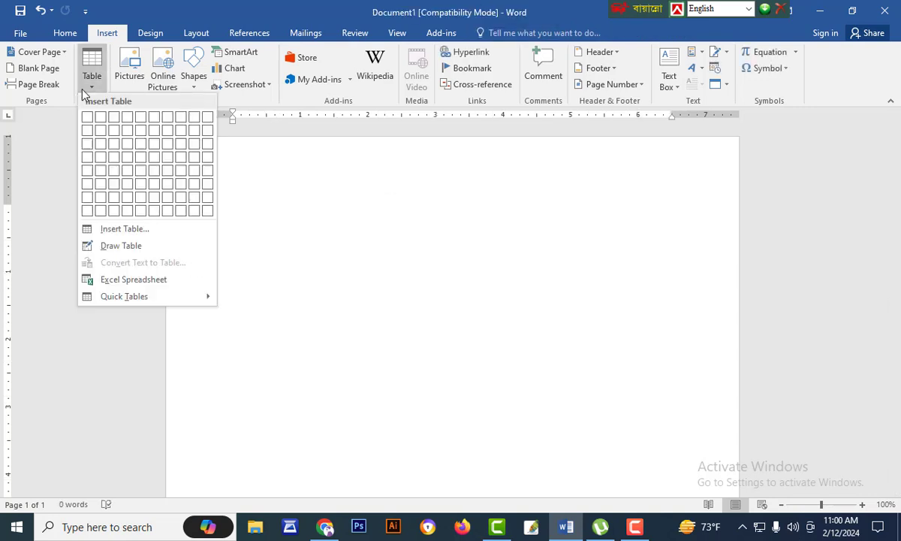